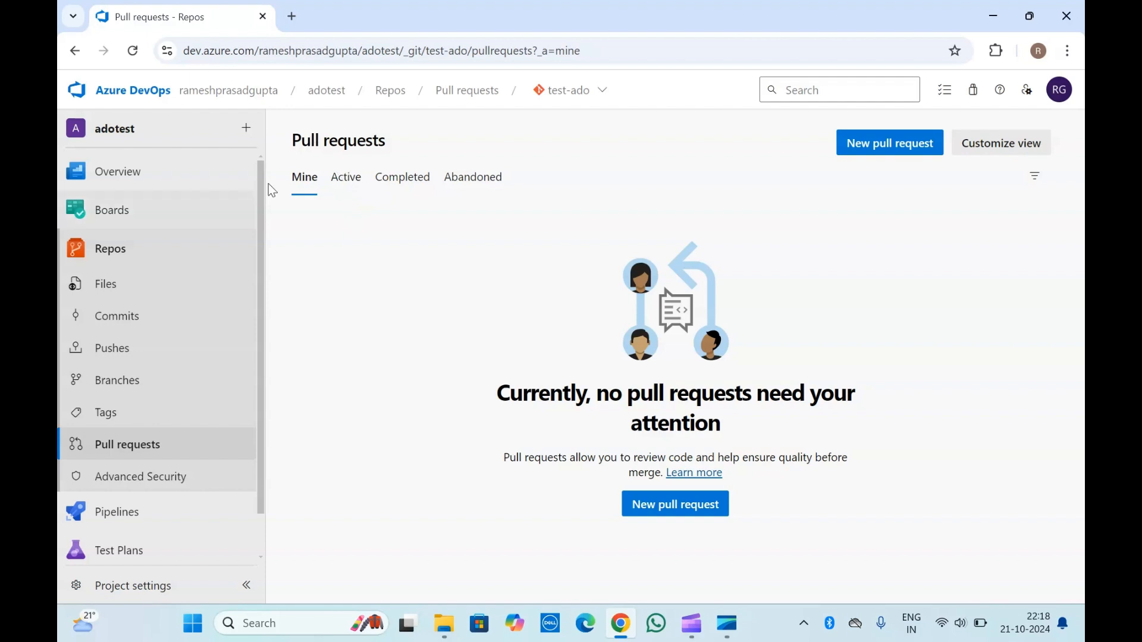
Step: Open the test-ado repository's files and switch to the main branch
{"action": "left_click", "coordinate": [122, 259]}
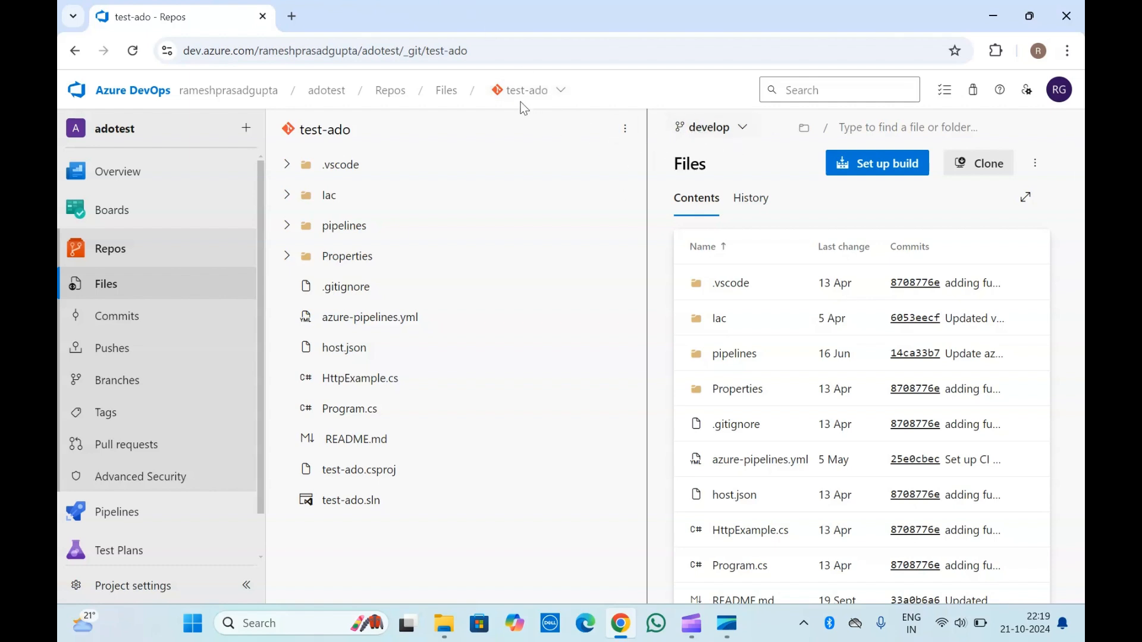
{"action": "left_click", "coordinate": [707, 128]}
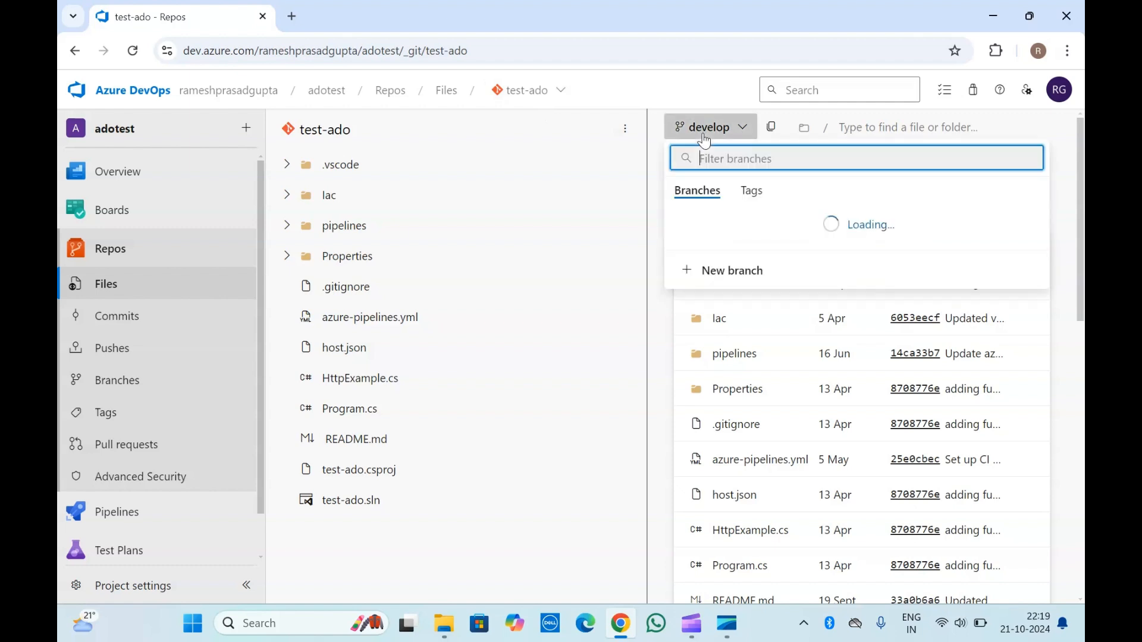
{"action": "left_click", "coordinate": [730, 219]}
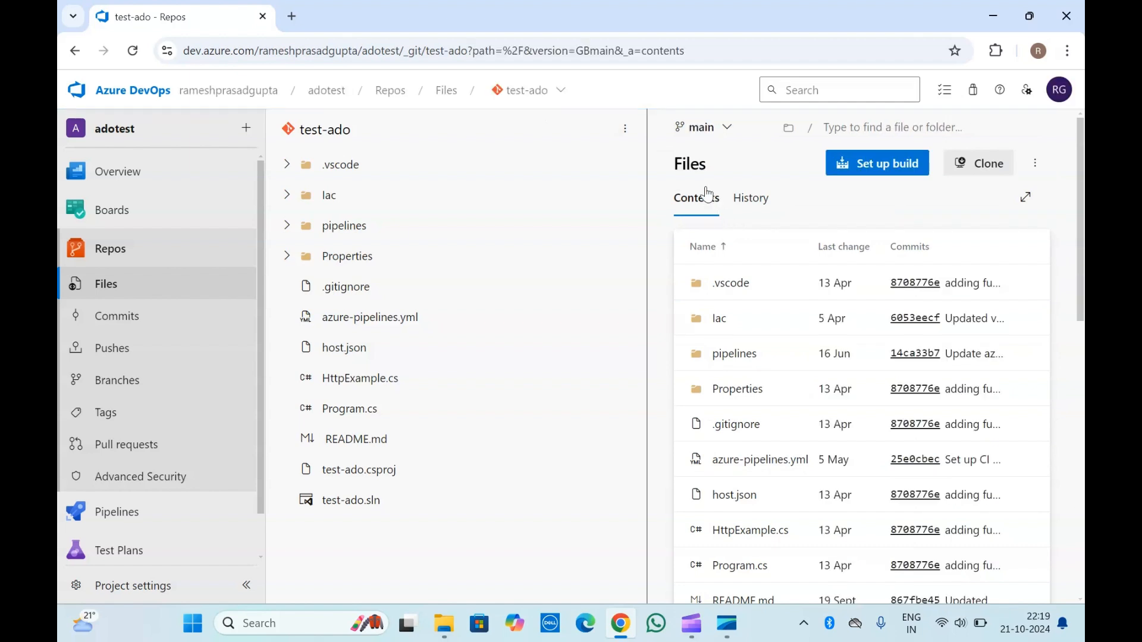
Step: Try to create a branch named feature/test based on main
{"action": "left_click", "coordinate": [691, 136]}
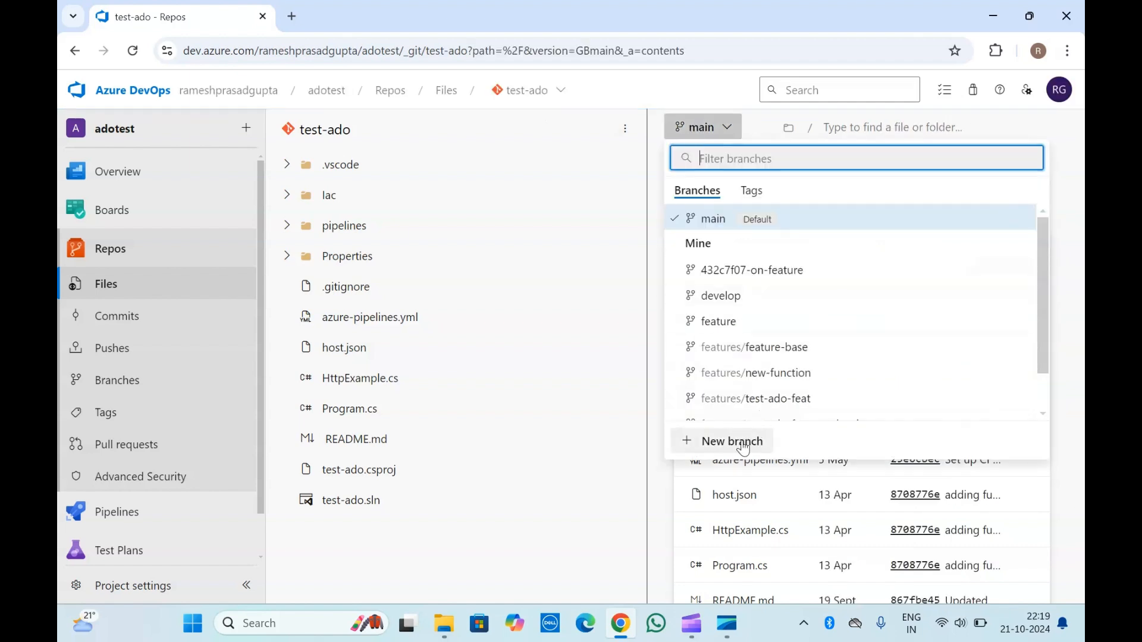
{"action": "left_click", "coordinate": [689, 440]}
{"action": "type", "text": "feature/test"}
{"action": "left_click", "coordinate": [512, 309]}
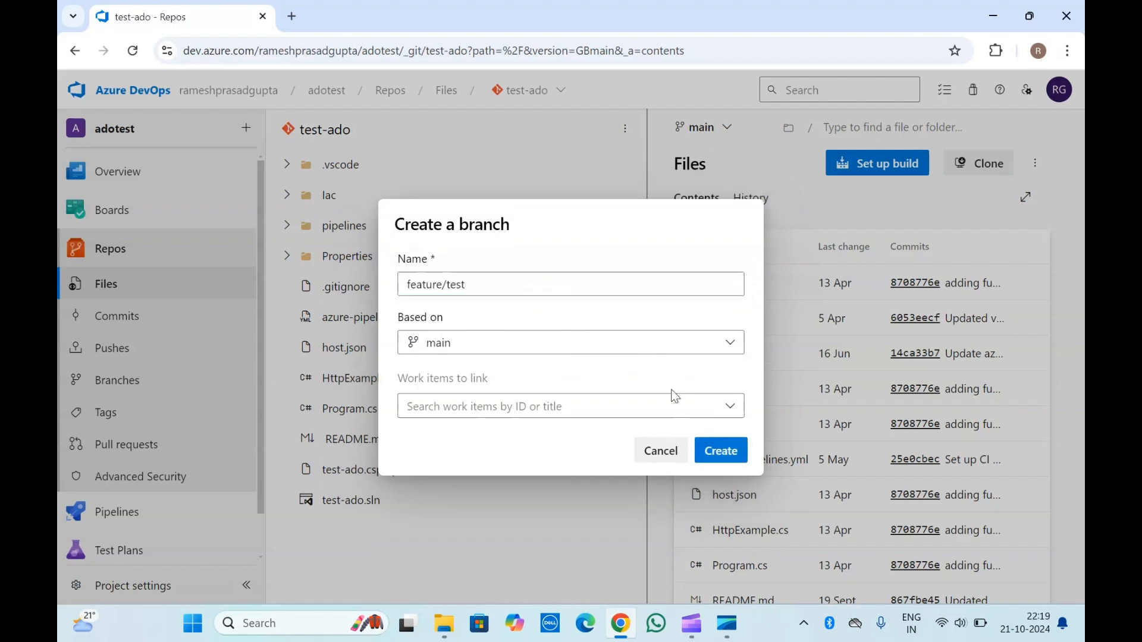
{"action": "left_click", "coordinate": [721, 455]}
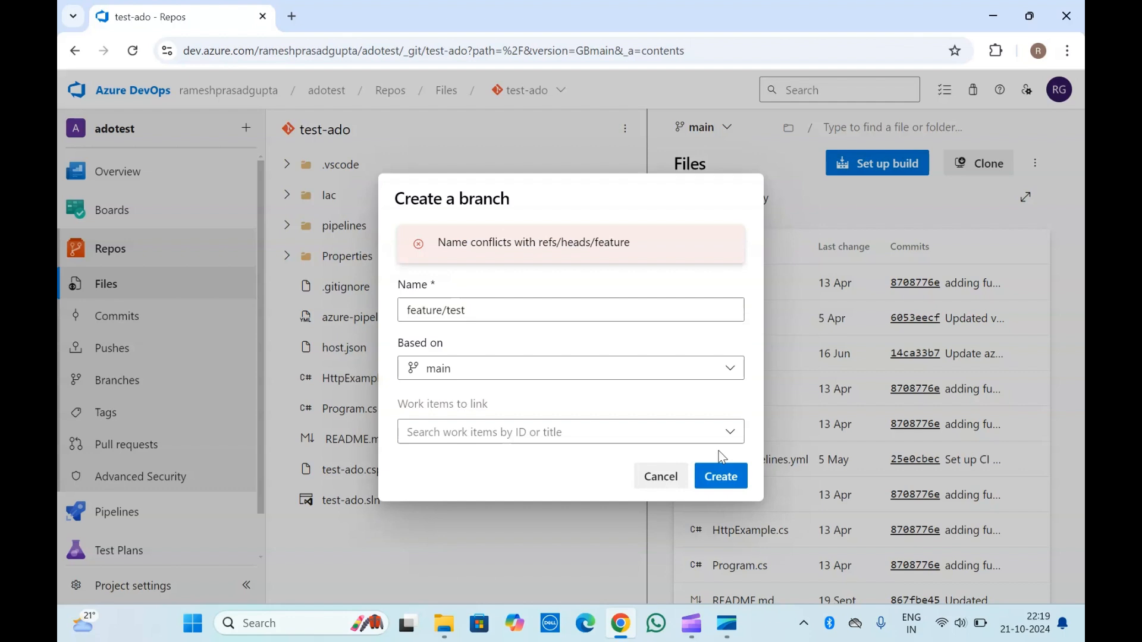
Step: Change the new branch's name to features/test-abcd and create it from main
{"action": "left_click", "coordinate": [475, 315]}
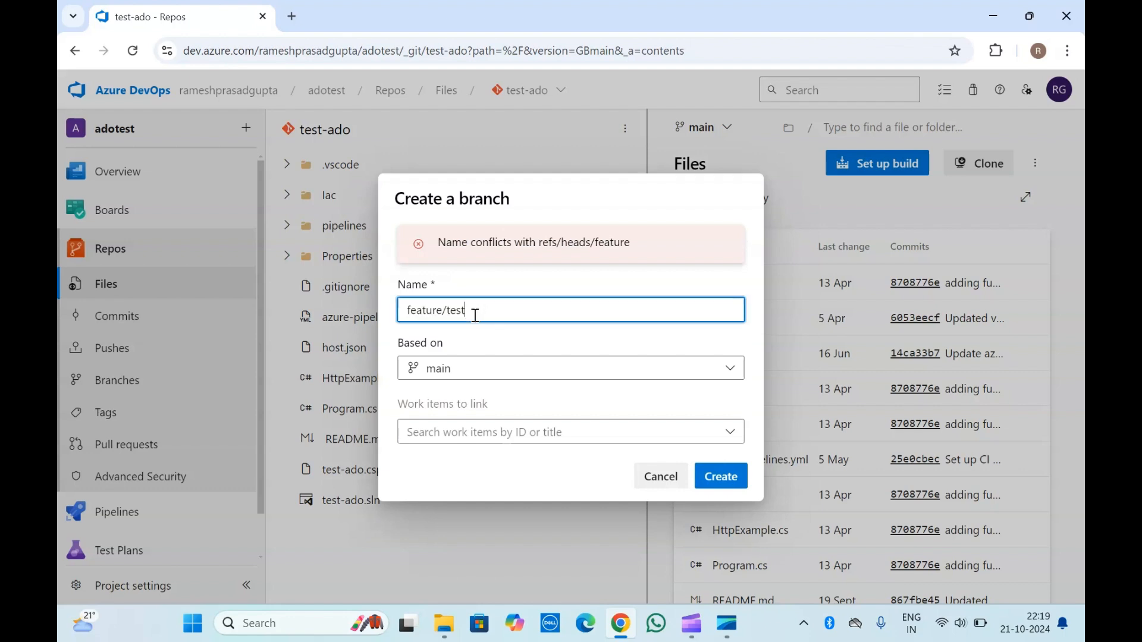
{"action": "type", "text": "-abcd"}
{"action": "left_click", "coordinate": [523, 281]}
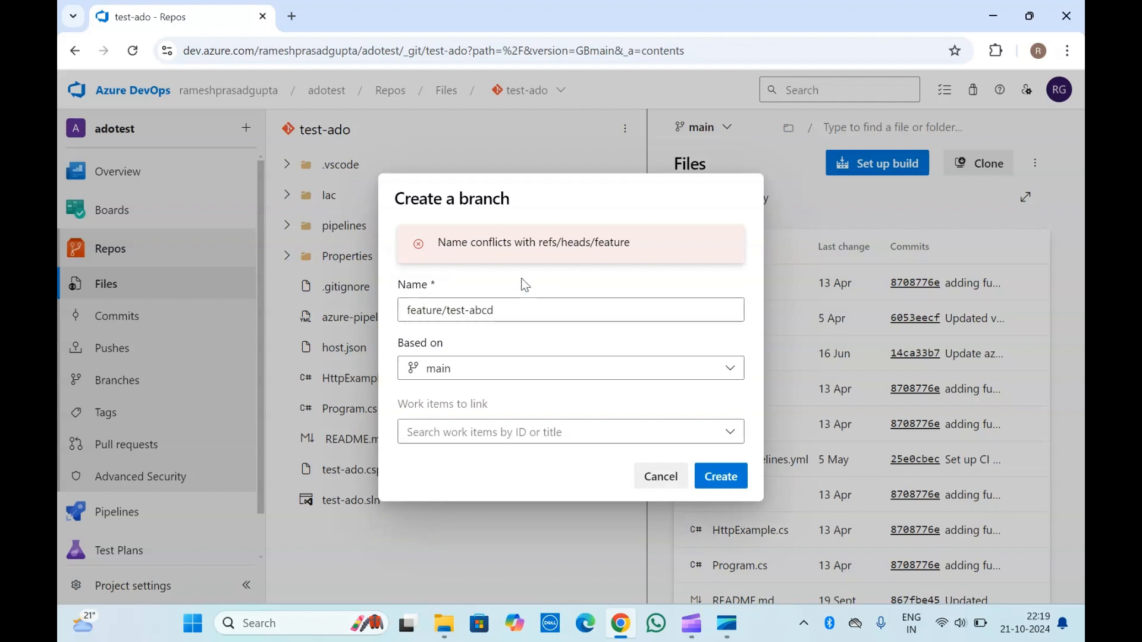
{"action": "left_click", "coordinate": [441, 308]}
{"action": "type", "text": "s"}
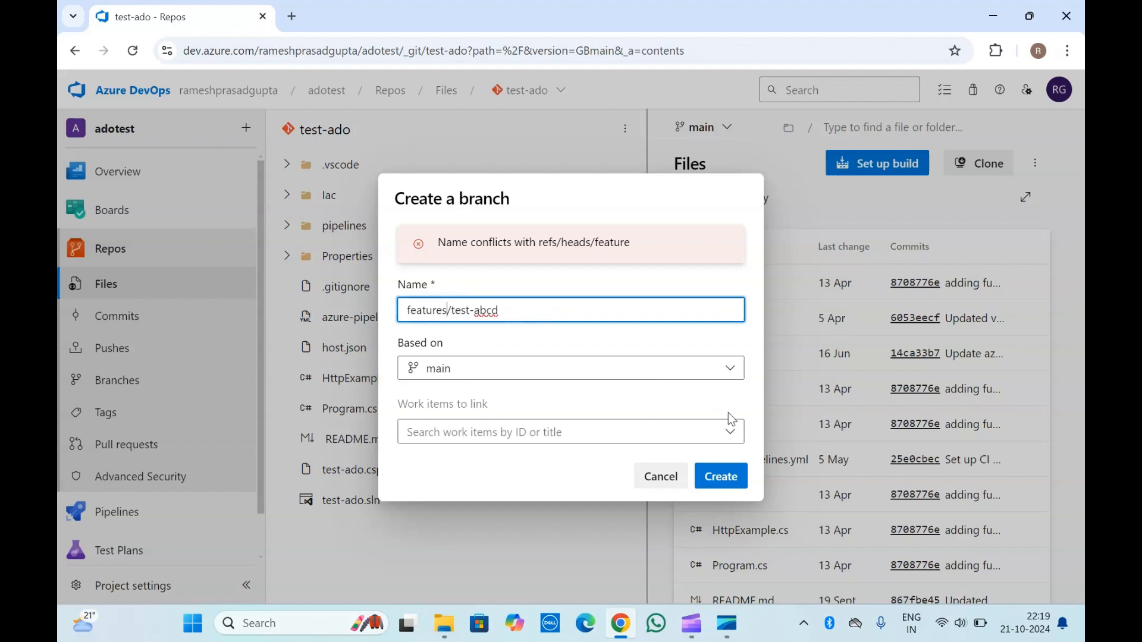
{"action": "left_click", "coordinate": [722, 477]}
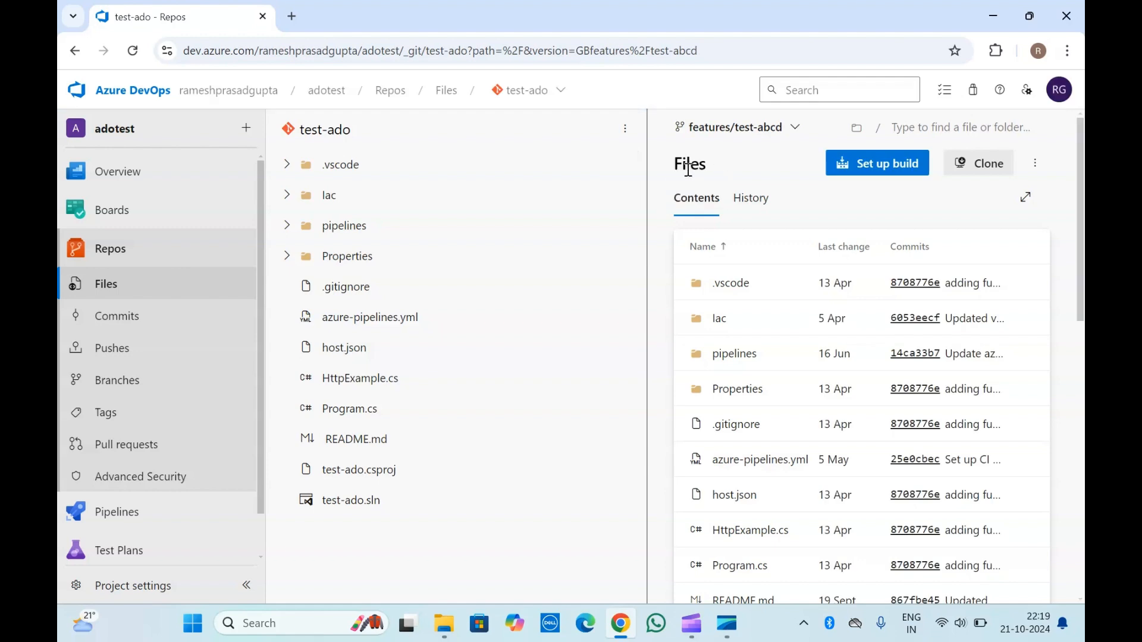
Step: Append "pull request" to the "Build and Test" heading in README.md and commit the edit to features/test-abcd with the default comment
{"action": "left_click", "coordinate": [360, 443]}
{"action": "left_click", "coordinate": [800, 337]}
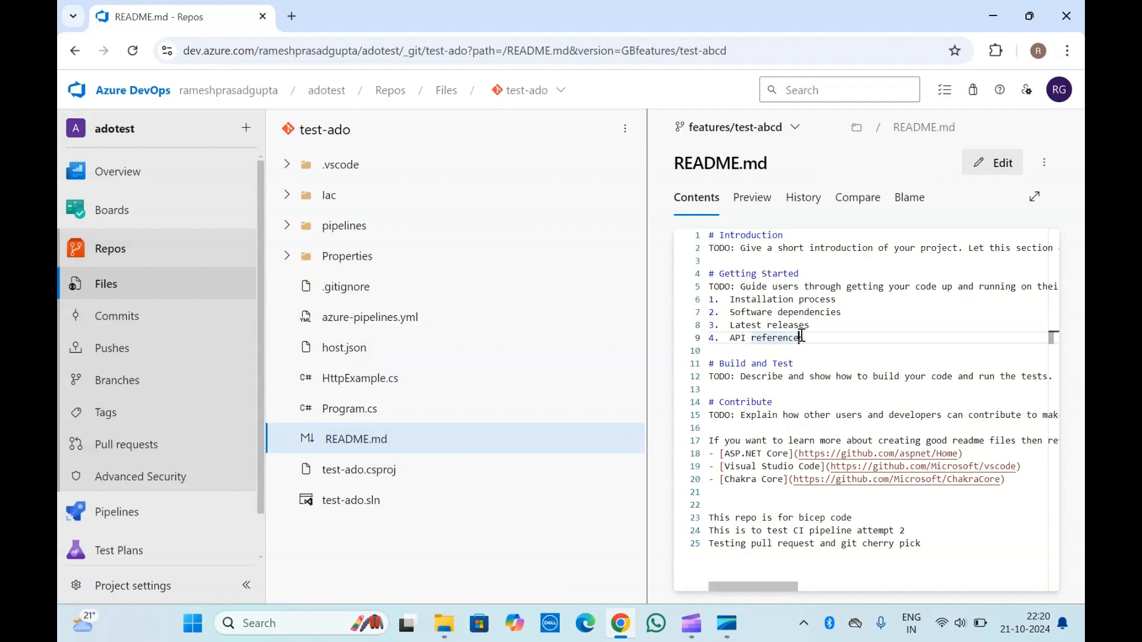
{"action": "left_click", "coordinate": [981, 163]}
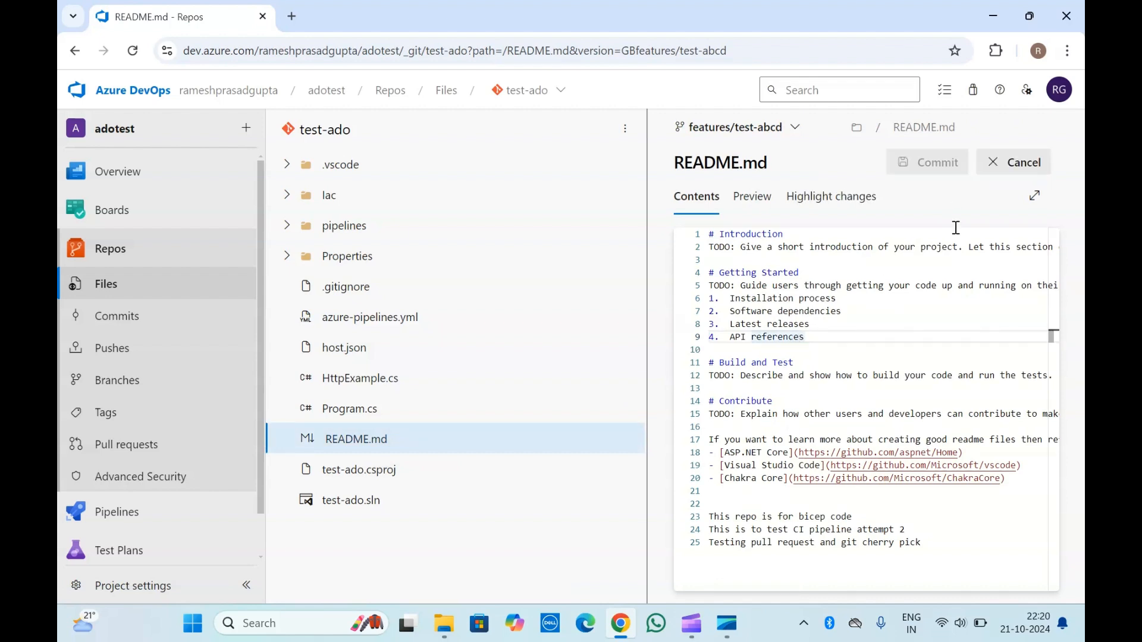
{"action": "left_click", "coordinate": [800, 361]}
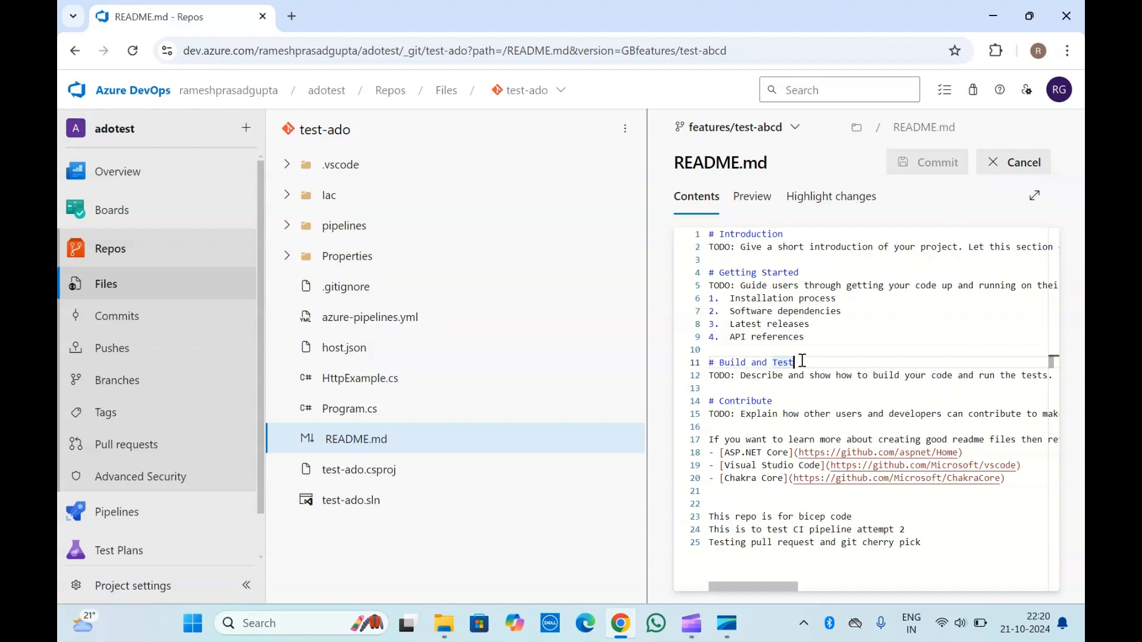
{"action": "type", "text": "pu"}
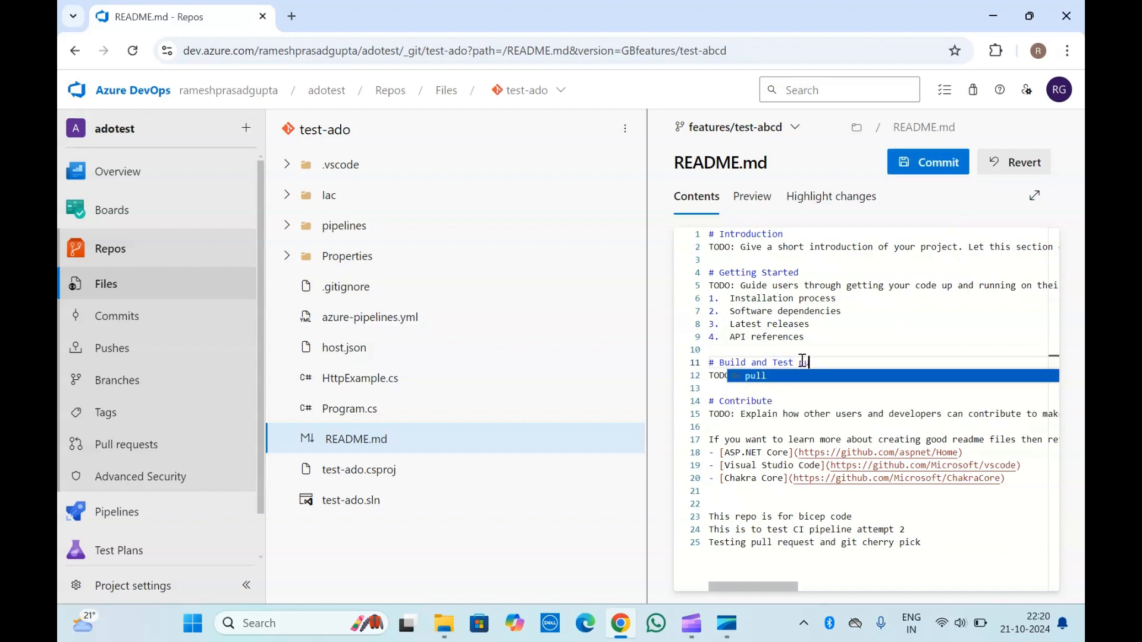
{"action": "type", "text": "ll request"}
{"action": "left_click", "coordinate": [826, 324]}
{"action": "left_click", "coordinate": [910, 162]}
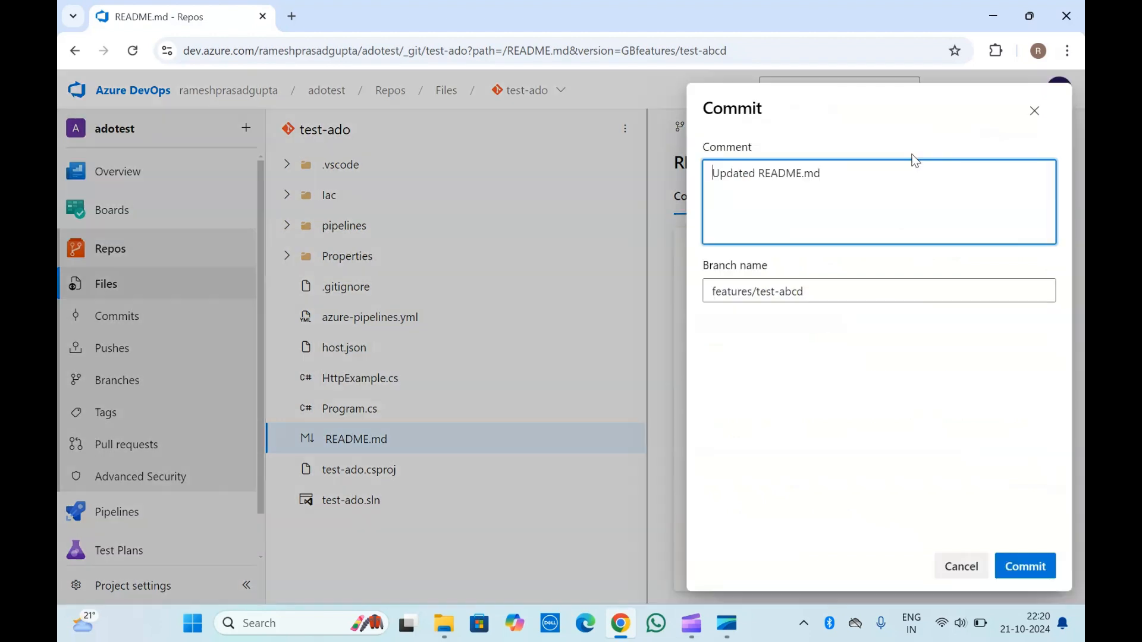
{"action": "left_click", "coordinate": [1025, 566]}
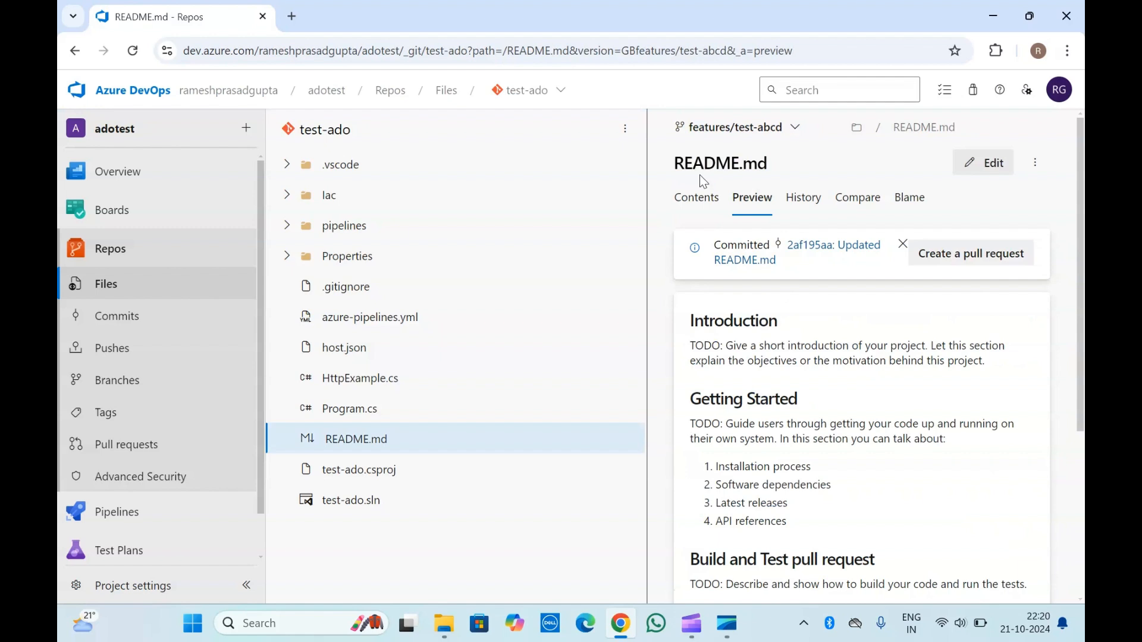
Step: Reload the repository page and start a new pull request from features/test-abcd into main
{"action": "left_click", "coordinate": [132, 52]}
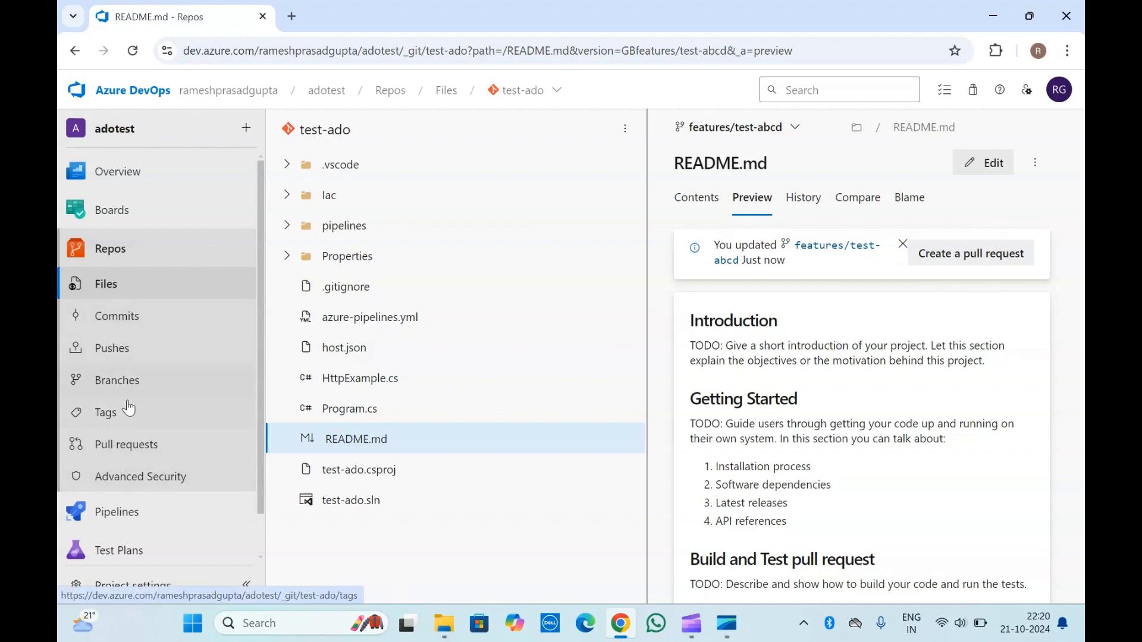
{"action": "left_click", "coordinate": [143, 452]}
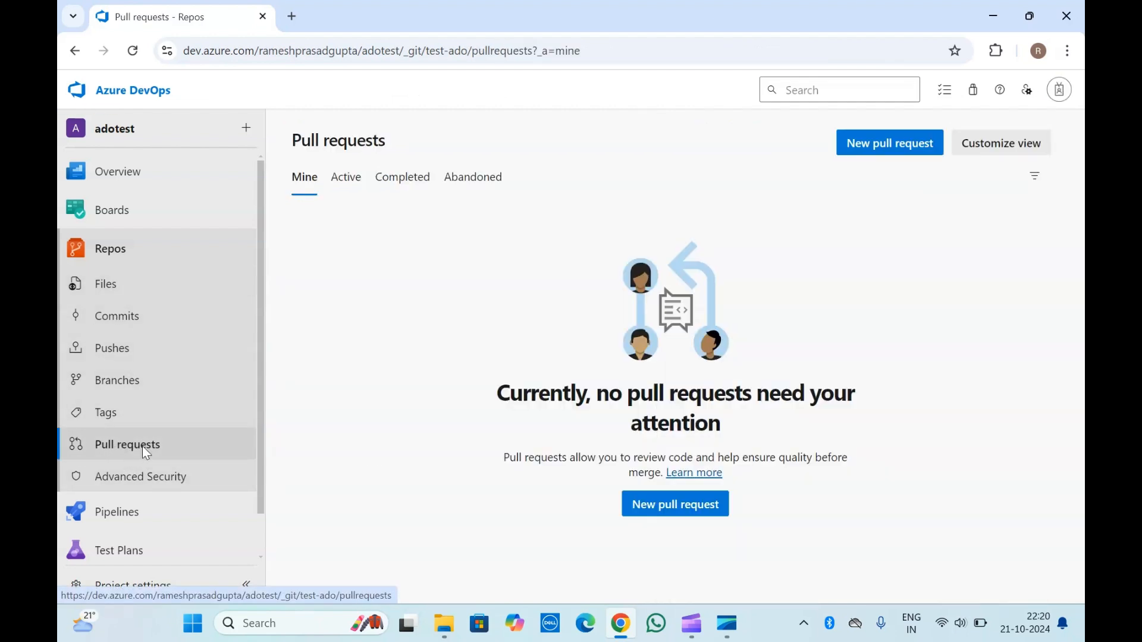
{"action": "right_click", "coordinate": [468, 344]}
{"action": "left_click", "coordinate": [499, 397]}
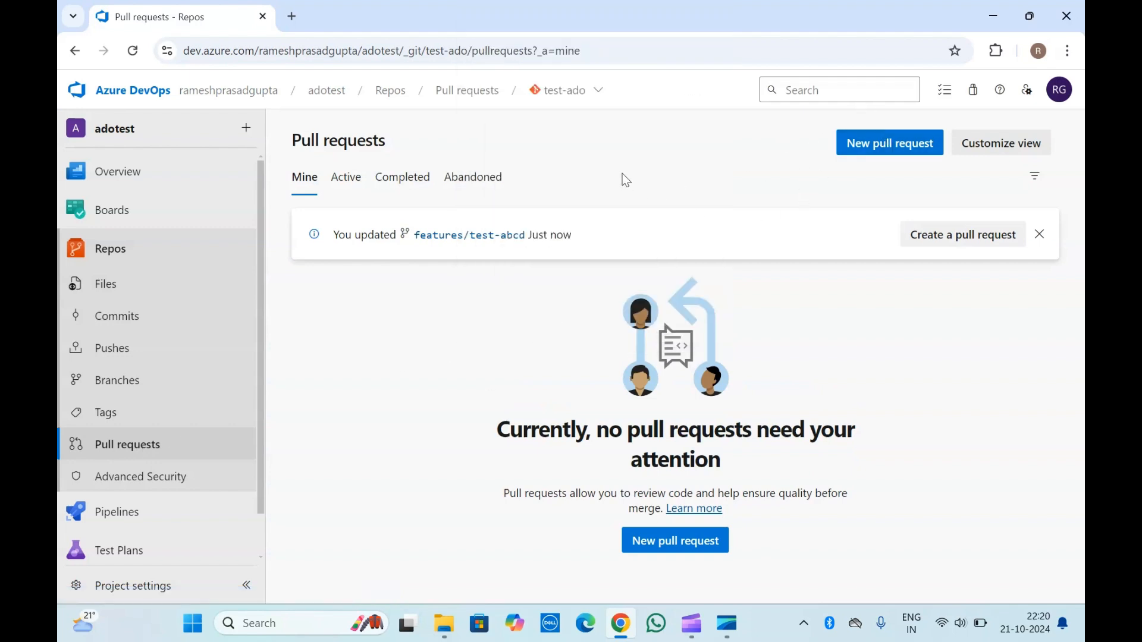
{"action": "left_click", "coordinate": [877, 142]}
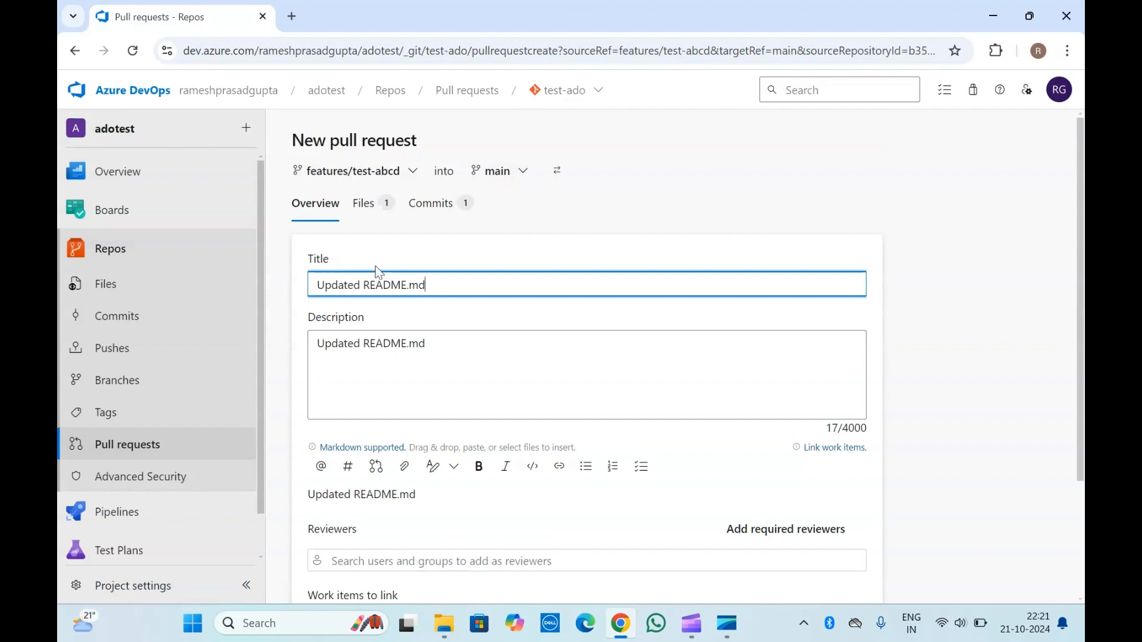
Step: Set the pull request title to "updated minor change", keeping the default description
{"action": "left_click_drag", "start_coordinate": [434, 287], "coordinate": [301, 295]}
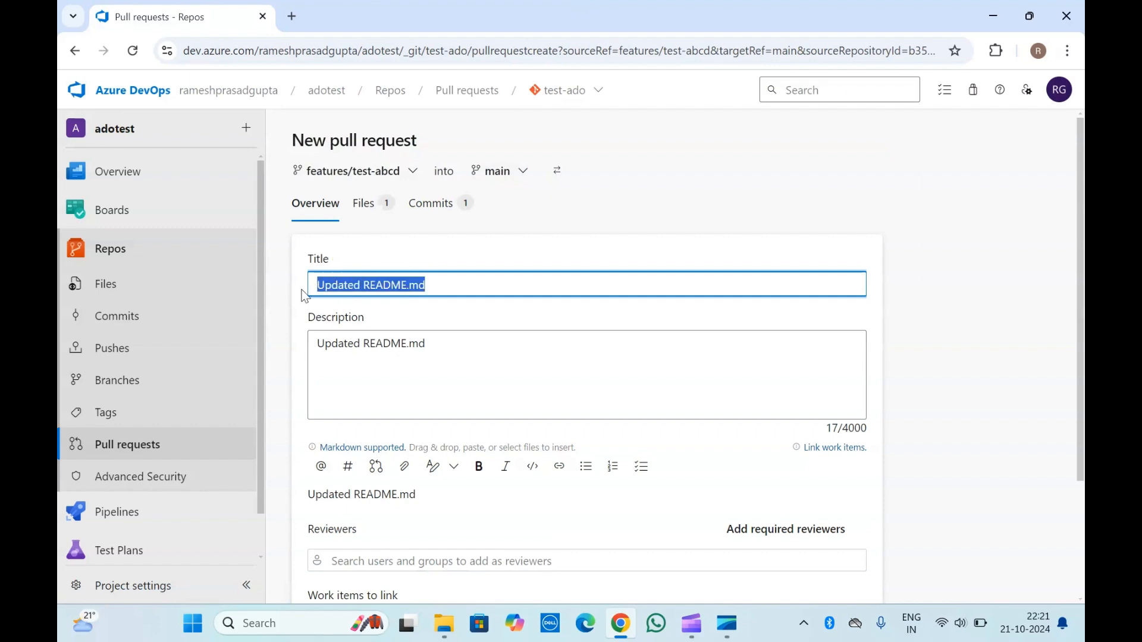
{"action": "type", "text": "upda"}
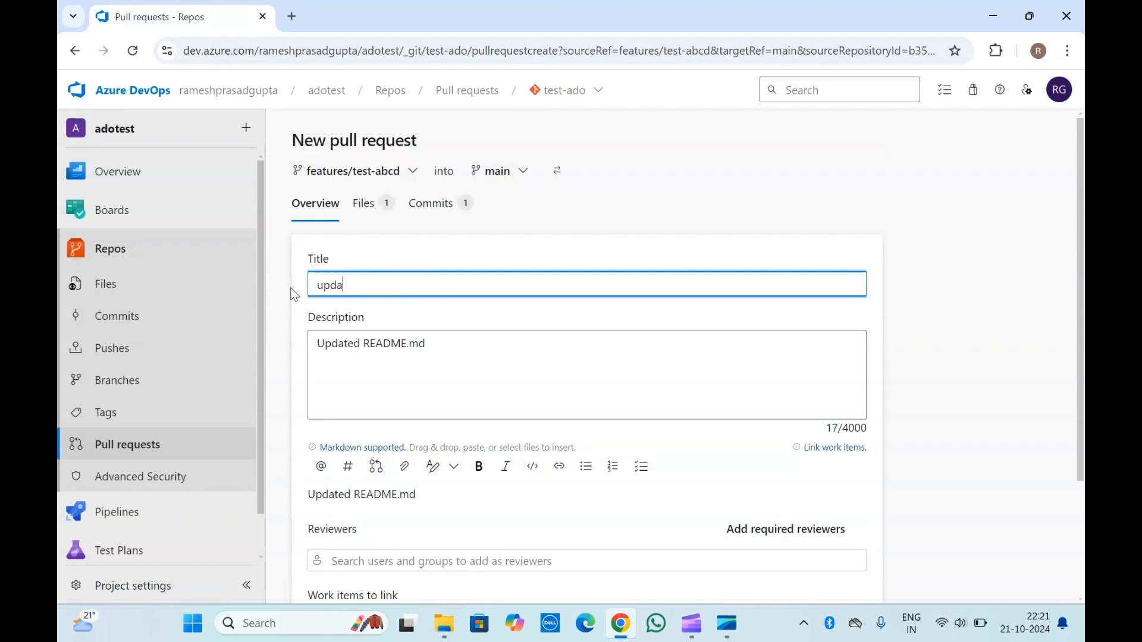
{"action": "type", "text": "ted minor change"}
{"action": "left_click", "coordinate": [400, 365]}
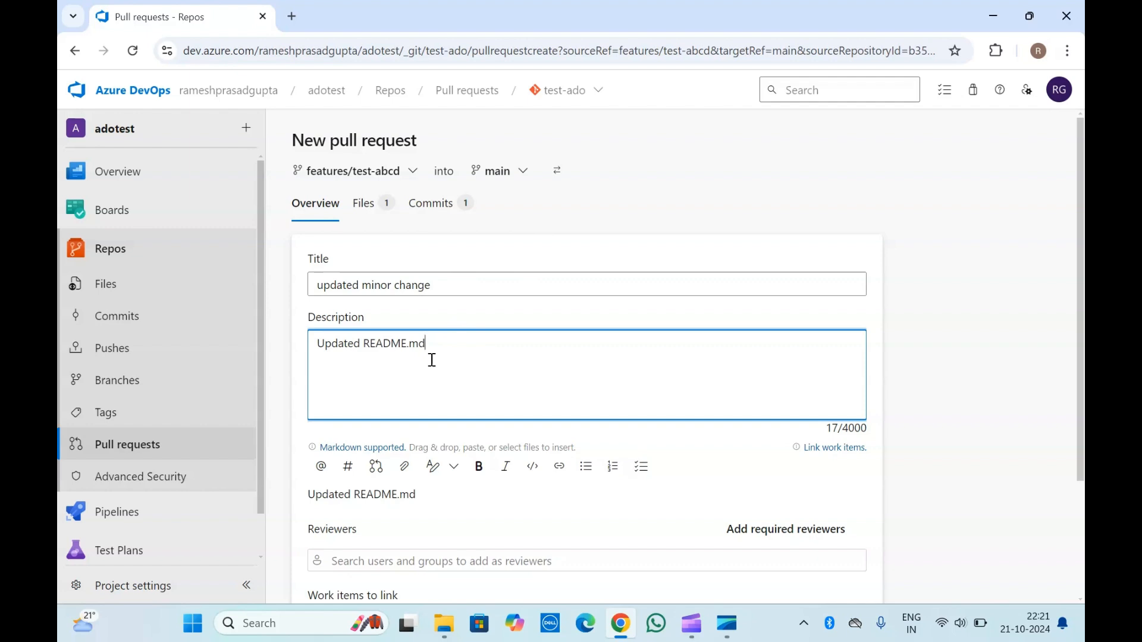
{"action": "left_click", "coordinate": [377, 234]}
{"action": "left_click", "coordinate": [399, 344]}
Step: Add the signed-in account owner as a reviewer of the pull request
{"action": "scroll", "coordinate": [404, 362], "scroll_direction": "down", "scroll_amount": 2}
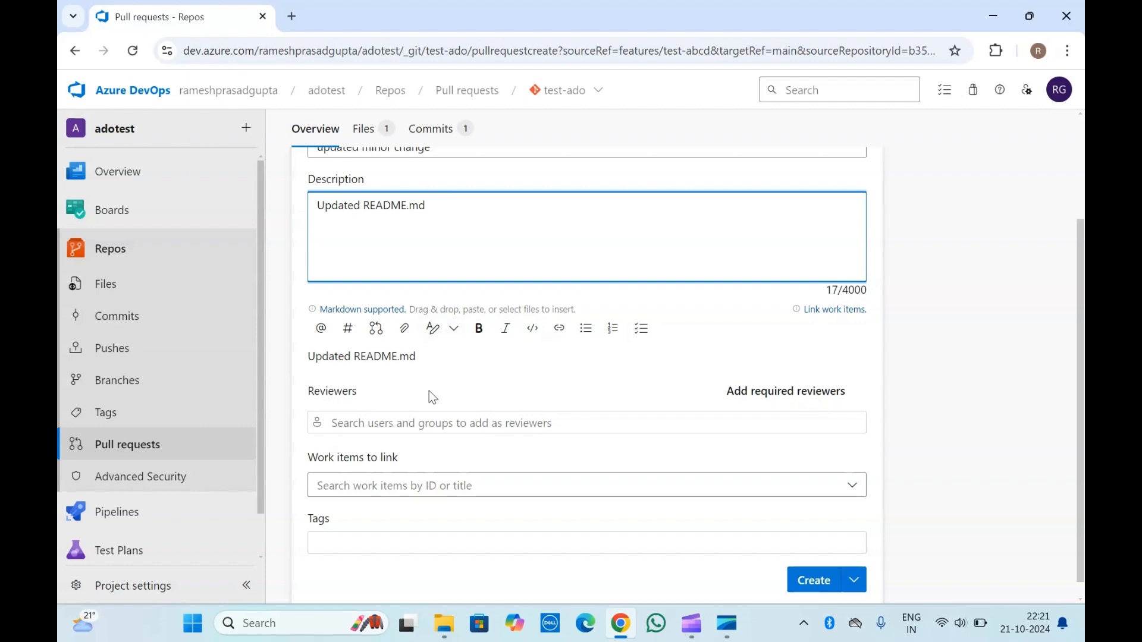
{"action": "scroll", "coordinate": [429, 391], "scroll_direction": "down", "scroll_amount": 1}
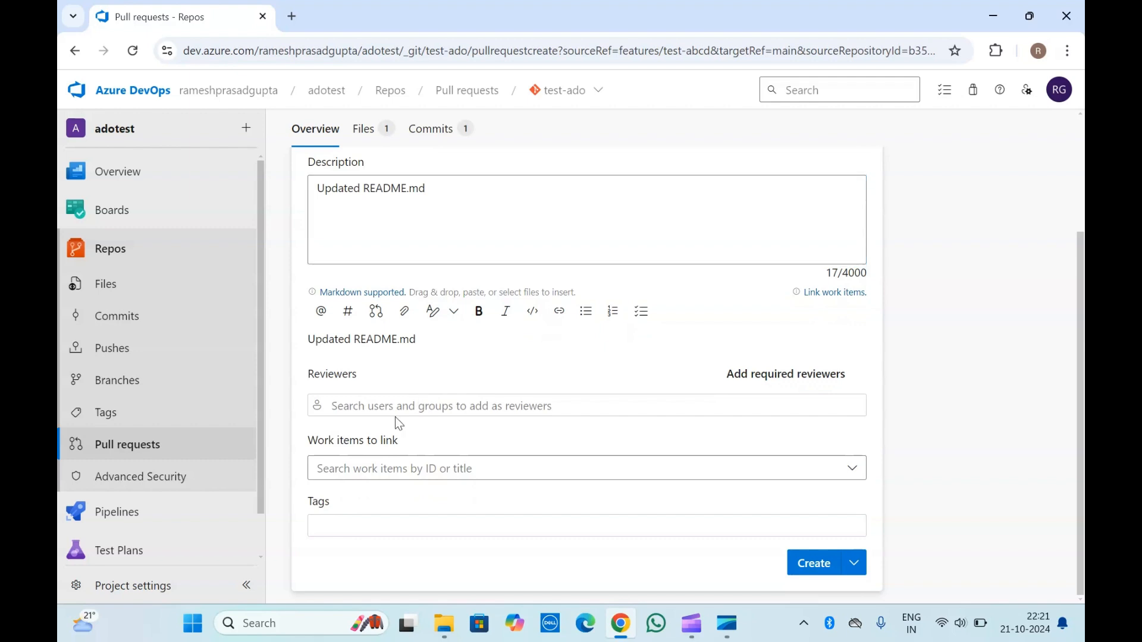
{"action": "left_click", "coordinate": [408, 409]}
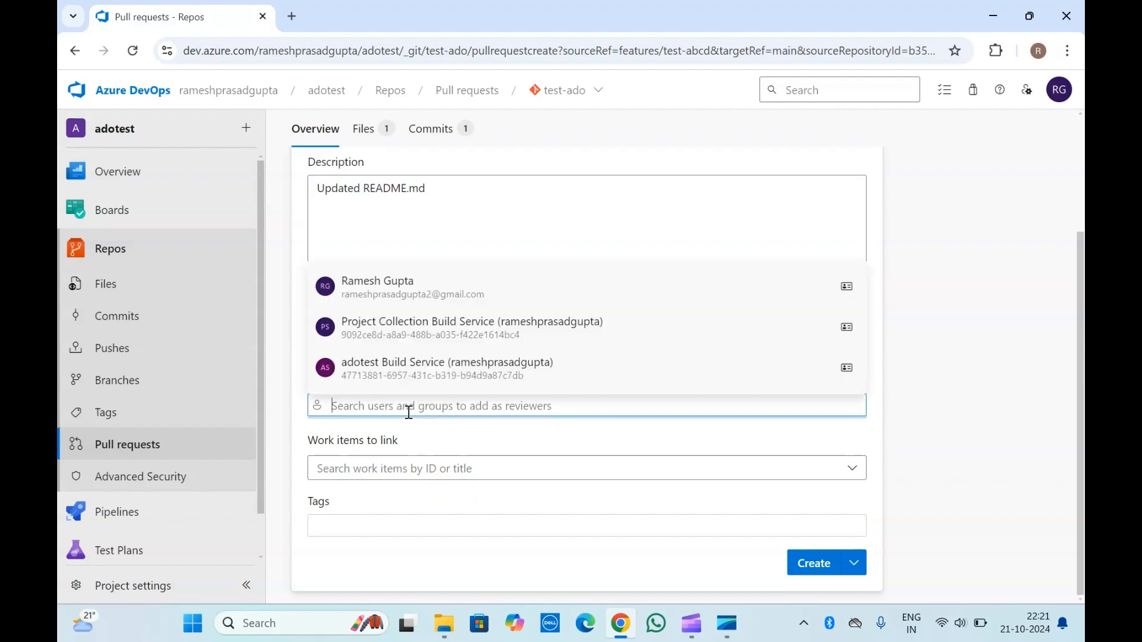
{"action": "left_click", "coordinate": [382, 289]}
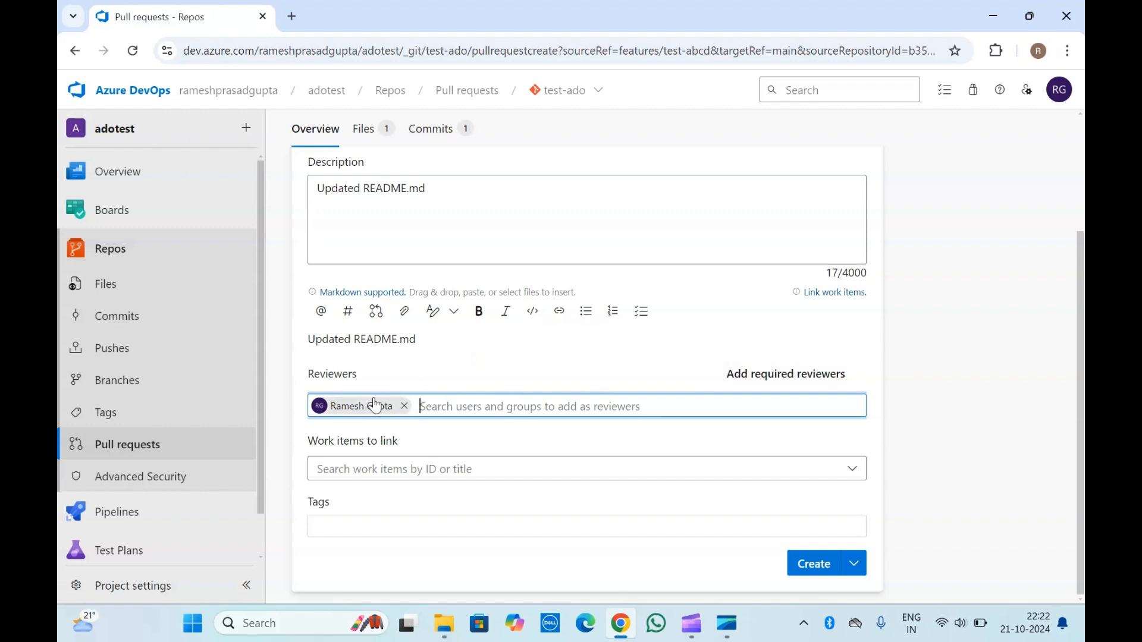
{"action": "left_click", "coordinate": [493, 407]}
{"action": "left_click", "coordinate": [588, 467]}
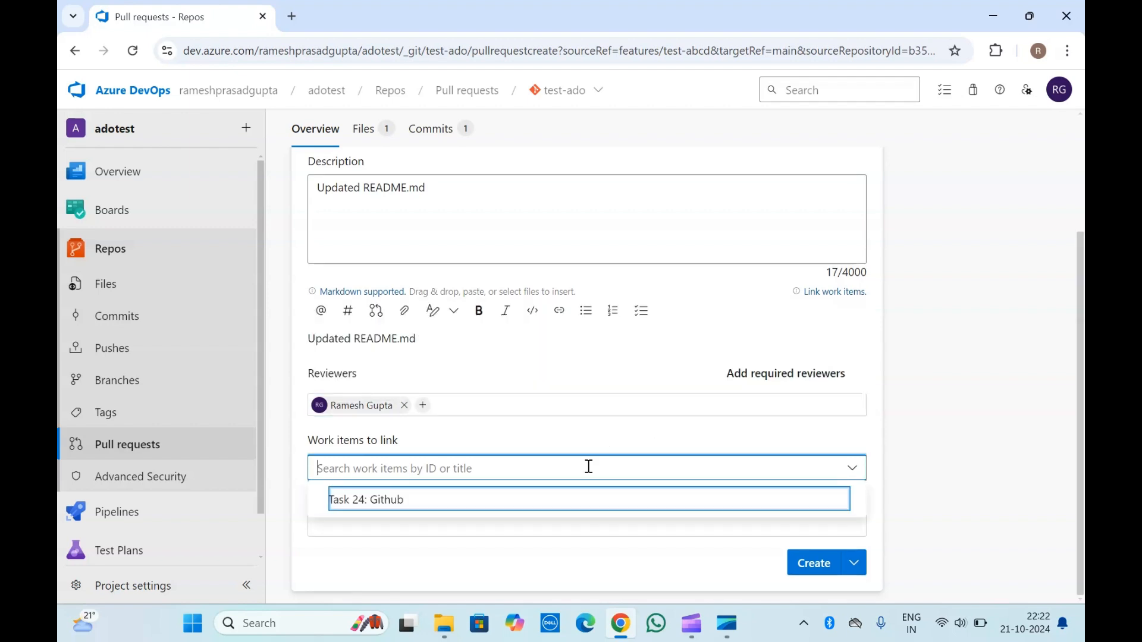
{"action": "left_click", "coordinate": [690, 414]}
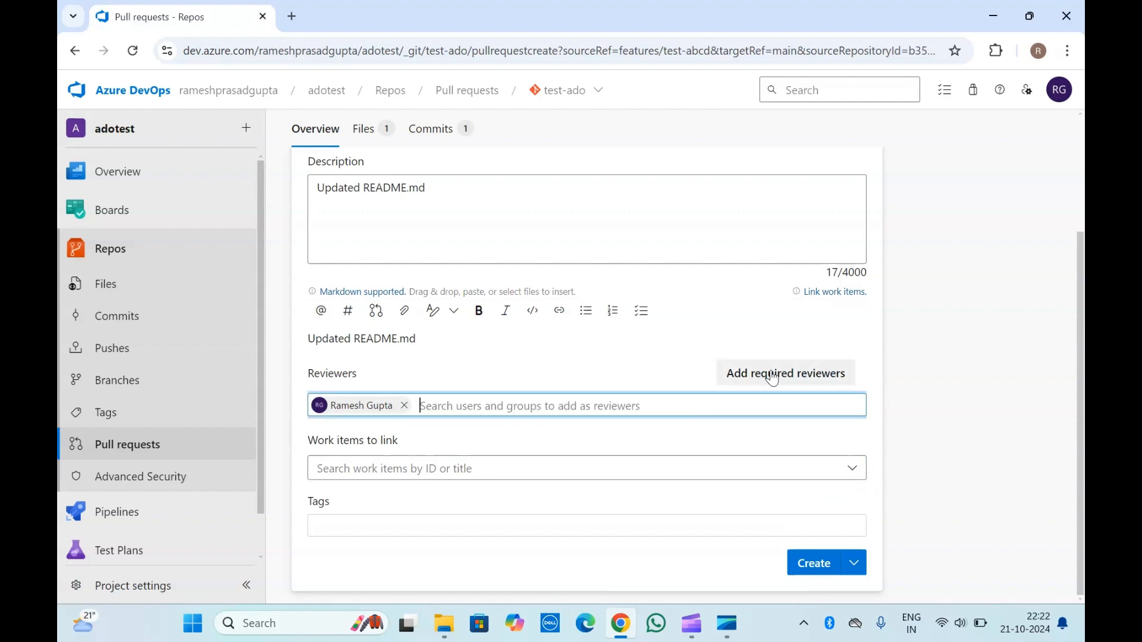
{"action": "left_click", "coordinate": [644, 375]}
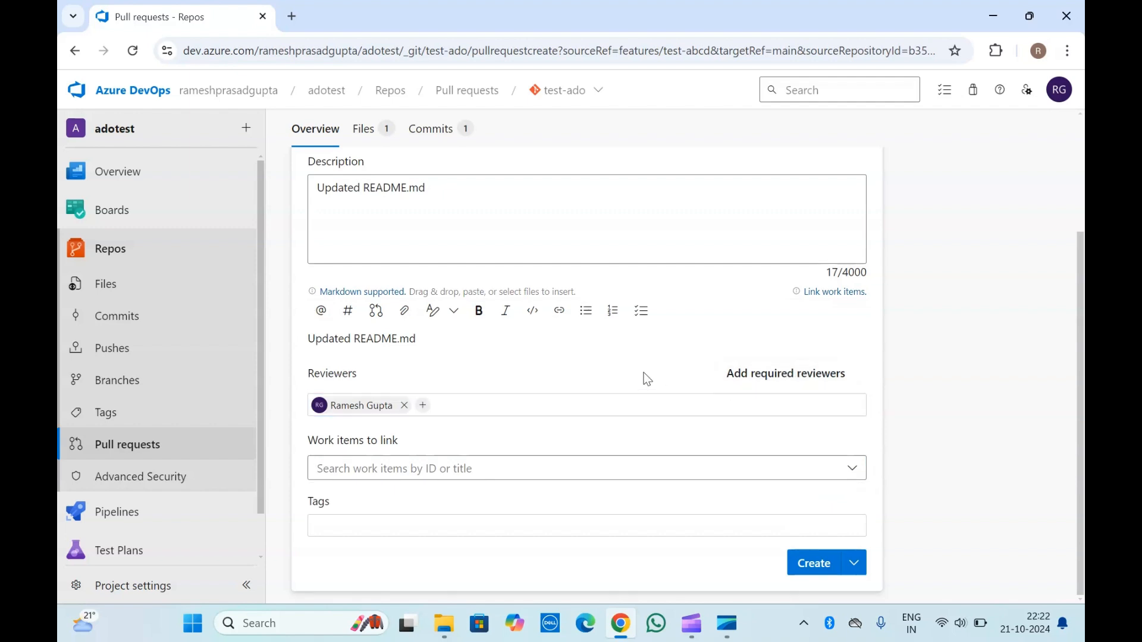
Step: Link the work item "Task 24: Github" to the pull request, leaving the tags empty
{"action": "left_click", "coordinate": [414, 475]}
{"action": "left_click", "coordinate": [405, 498]}
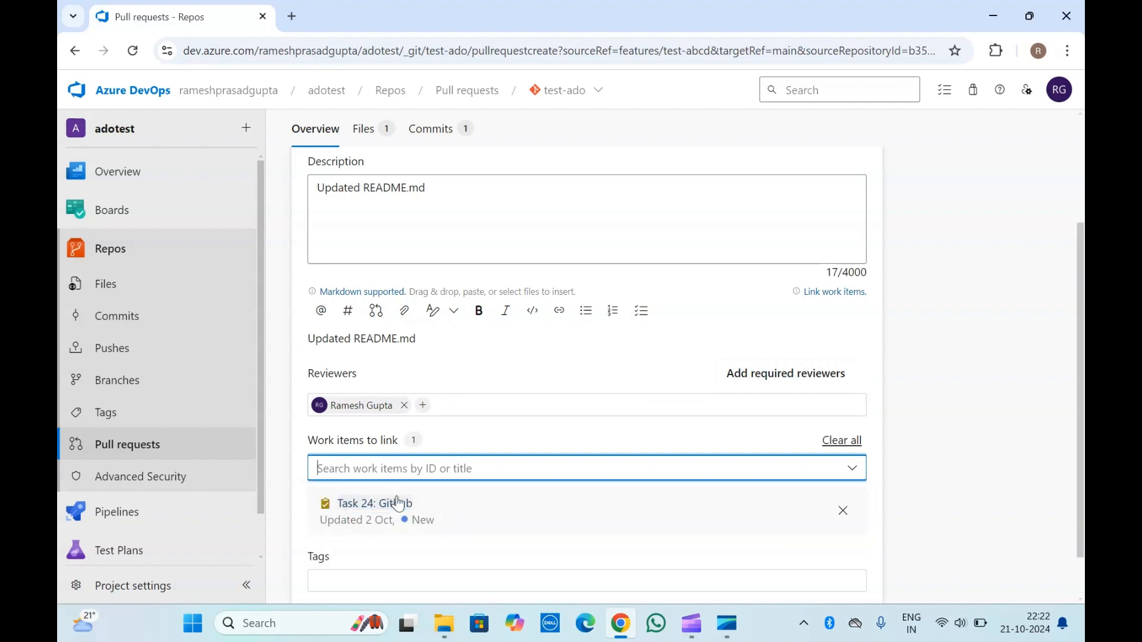
{"action": "scroll", "coordinate": [480, 428], "scroll_direction": "down", "scroll_amount": 1}
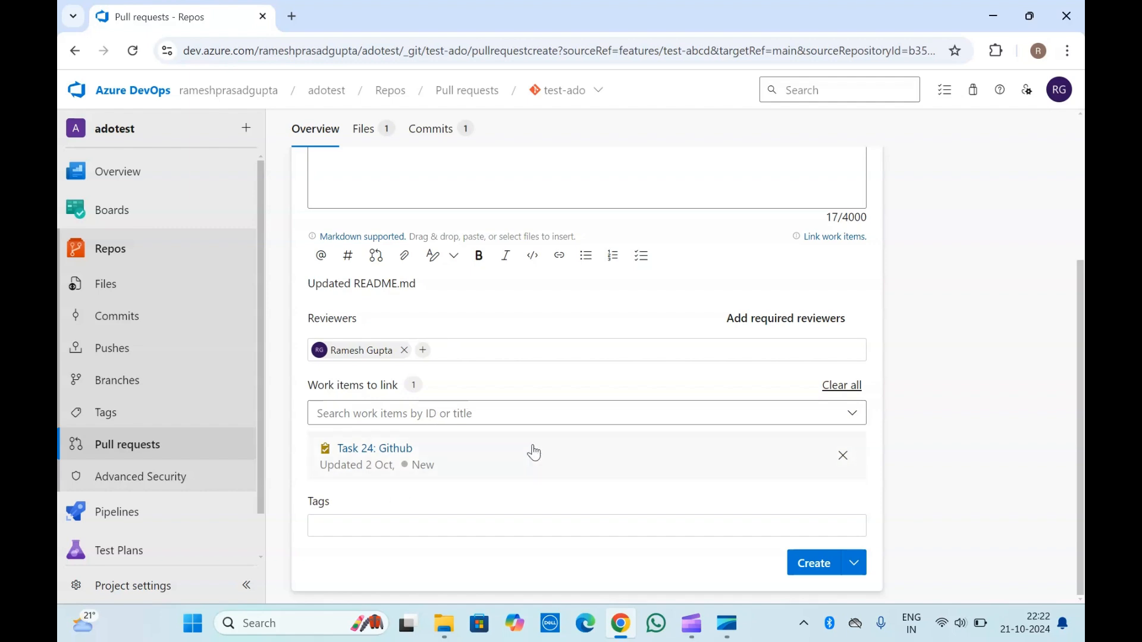
{"action": "left_click", "coordinate": [423, 522]}
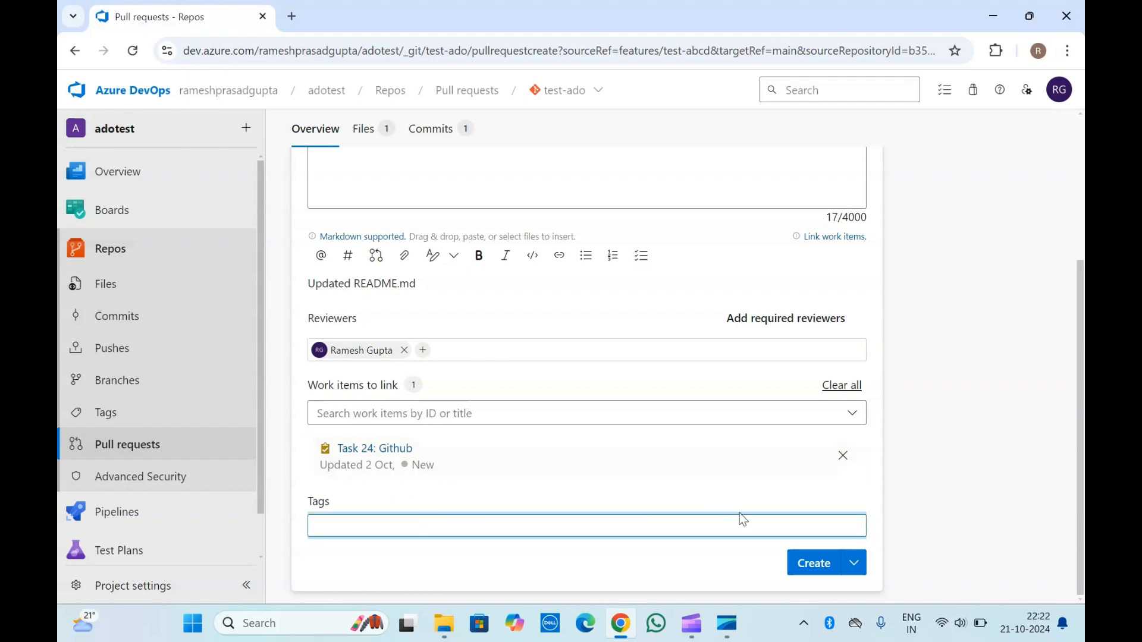
Step: Check the draft creation option, but create the pull request as a regular one
{"action": "left_click", "coordinate": [854, 563]}
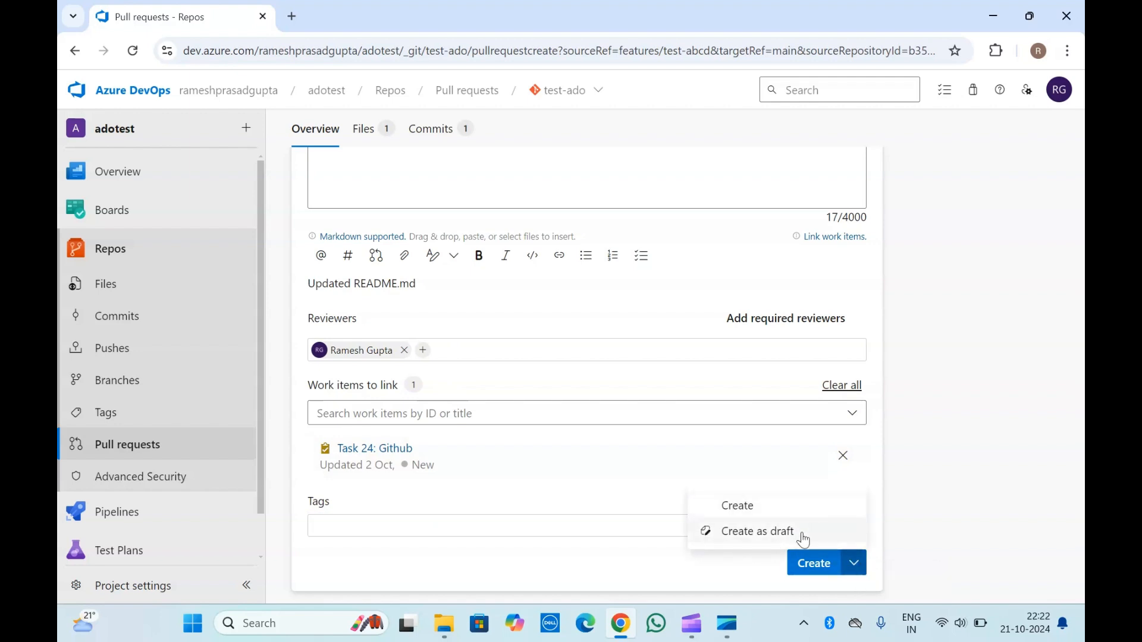
{"action": "left_click", "coordinate": [754, 563]}
{"action": "left_click", "coordinate": [829, 561]}
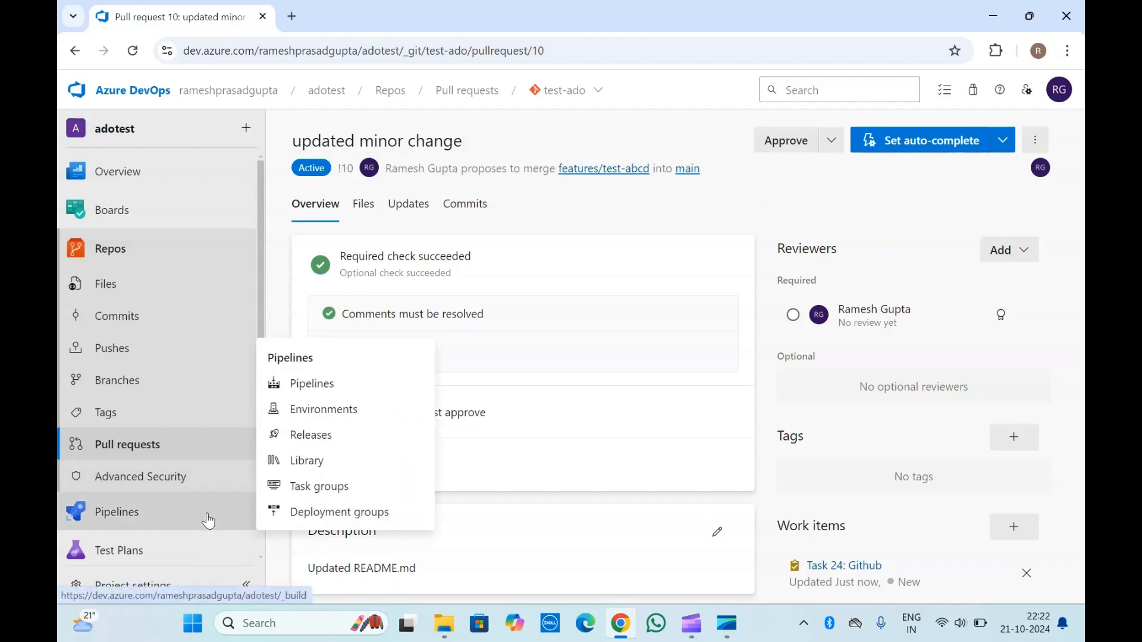
Step: Open the branch policies of the main branch from the repository's branch list in a separate browser tab
{"action": "right_click", "coordinate": [125, 390]}
{"action": "left_click", "coordinate": [143, 401]}
{"action": "left_click", "coordinate": [350, 11]}
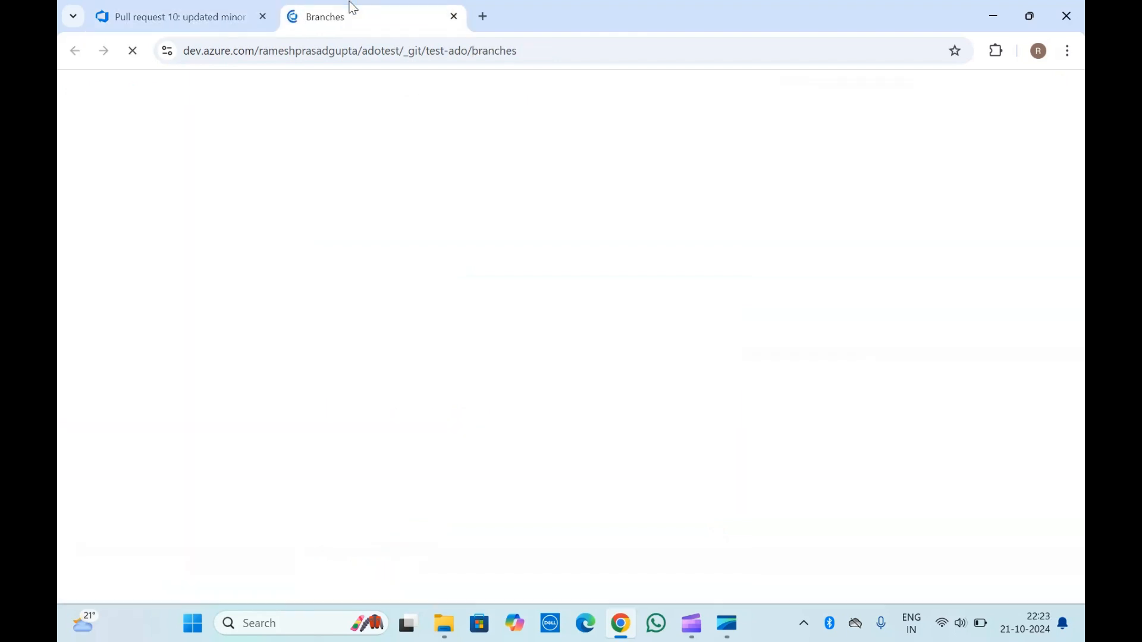
{"action": "scroll", "coordinate": [447, 405], "scroll_direction": "down", "scroll_amount": 2}
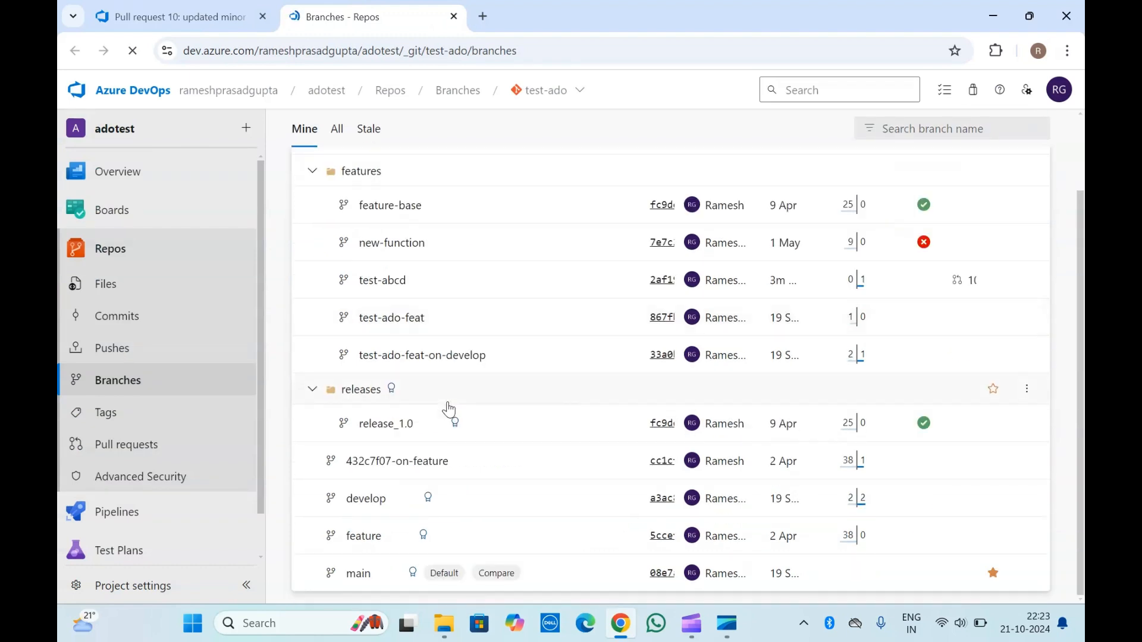
{"action": "left_click", "coordinate": [1026, 573]}
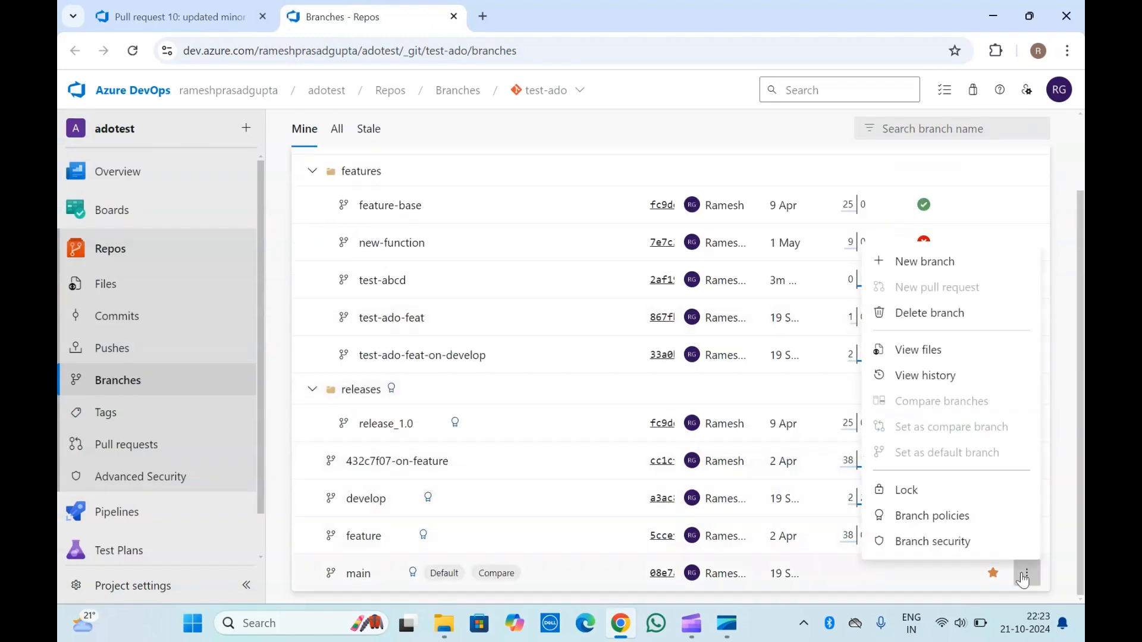
{"action": "left_click", "coordinate": [929, 518]}
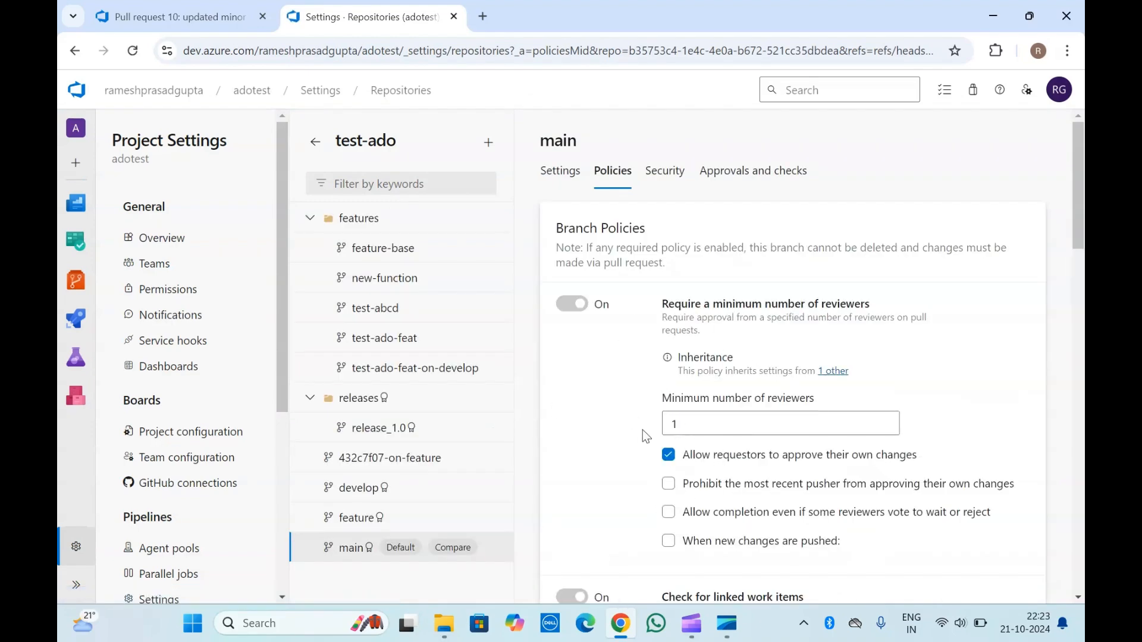
Step: Review main's policies from minimum reviewers to automatically included reviewers, and return to the pull request without changing any
{"action": "scroll", "coordinate": [642, 429], "scroll_direction": "down", "scroll_amount": 5}
{"action": "scroll", "coordinate": [642, 430], "scroll_direction": "down", "scroll_amount": 10}
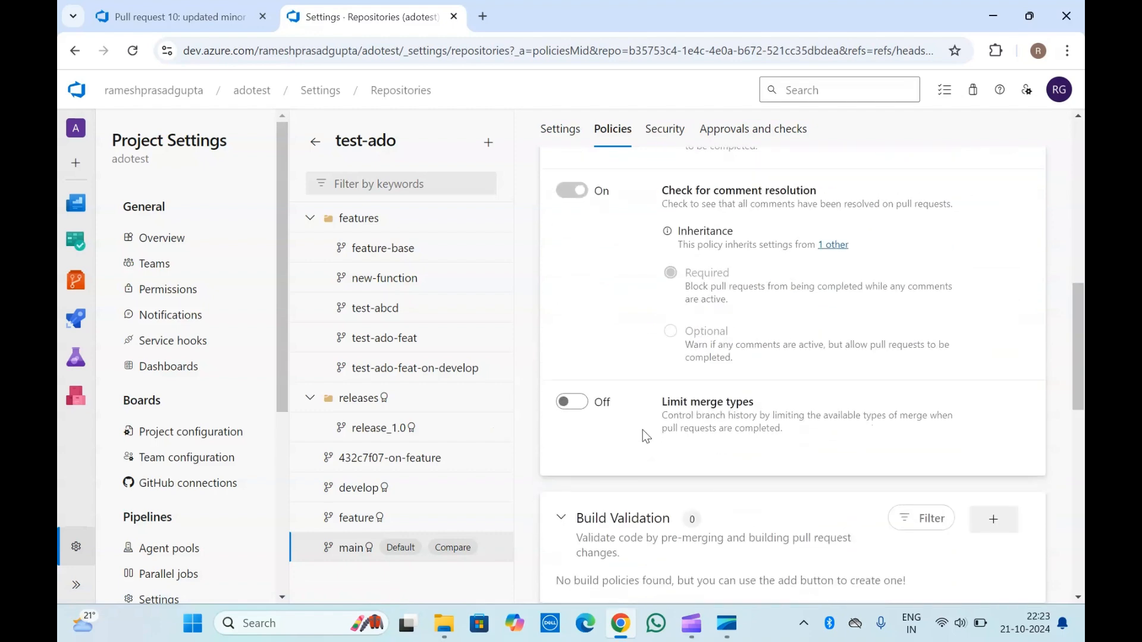
{"action": "scroll", "coordinate": [642, 430], "scroll_direction": "up", "scroll_amount": 7}
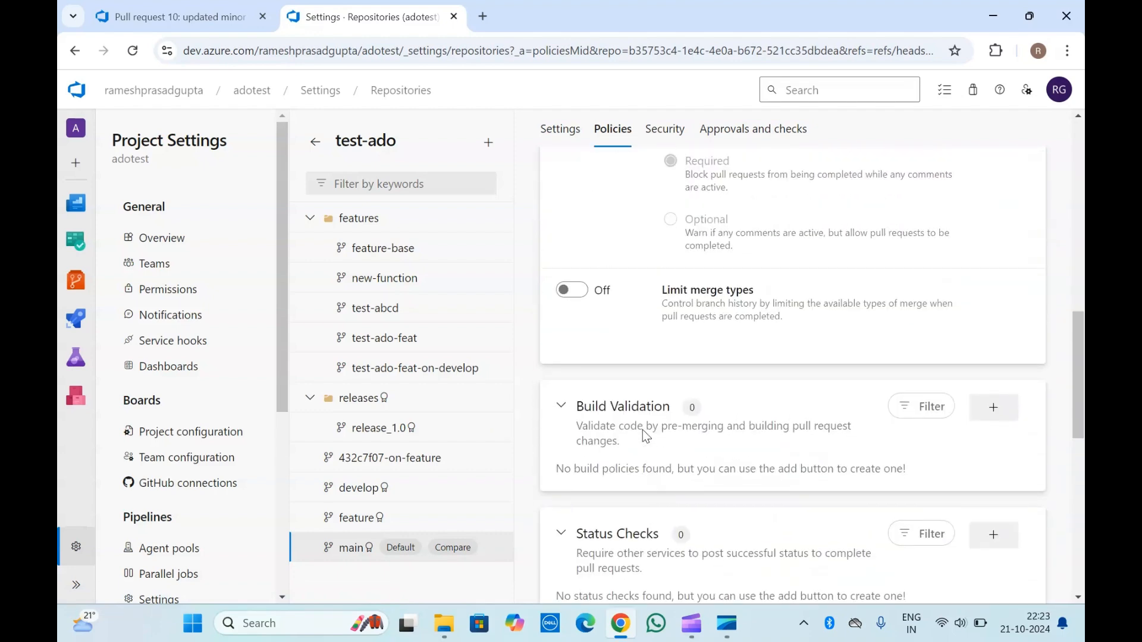
{"action": "scroll", "coordinate": [643, 430], "scroll_direction": "down", "scroll_amount": 6}
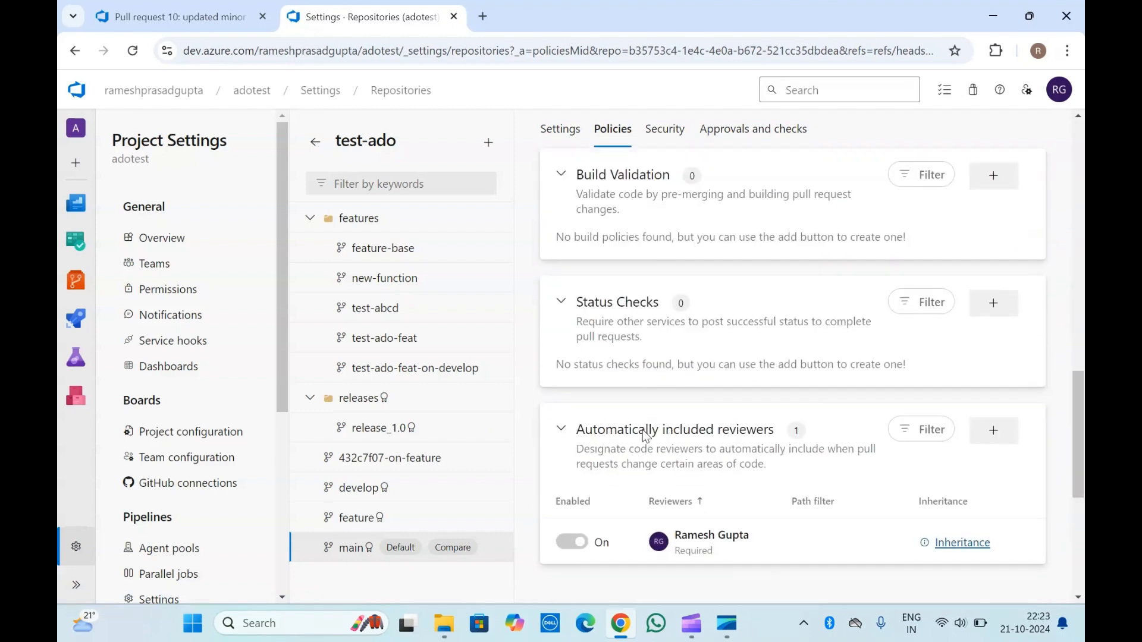
{"action": "left_click", "coordinate": [452, 18]}
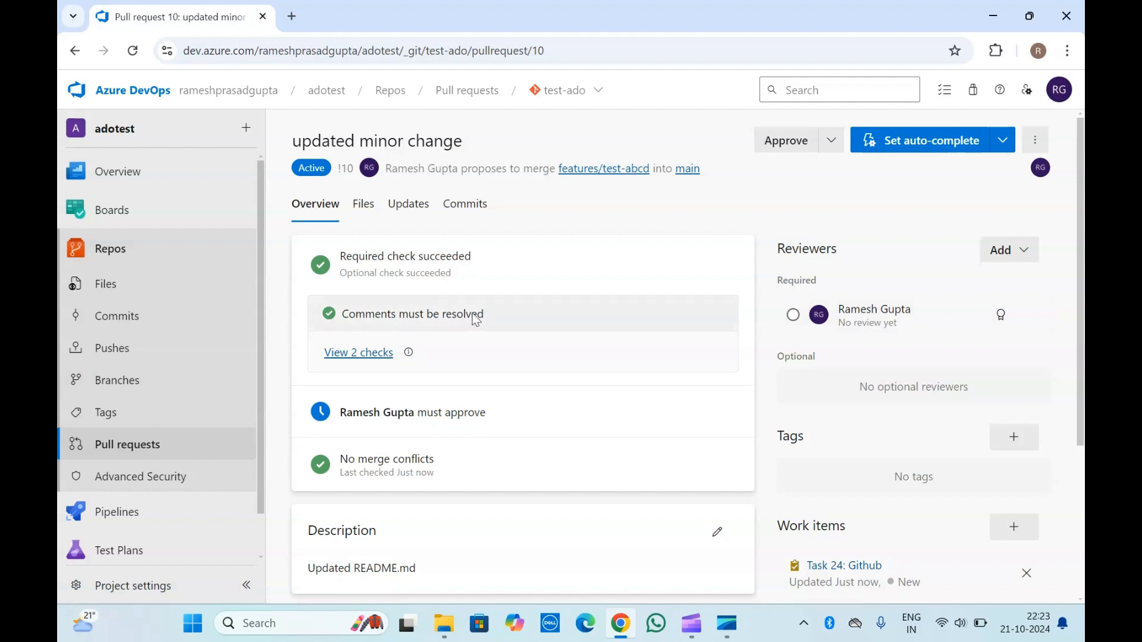
Step: Post the comment "test" on the pull request and check the status of the required checks
{"action": "scroll", "coordinate": [378, 344], "scroll_direction": "down", "scroll_amount": 3}
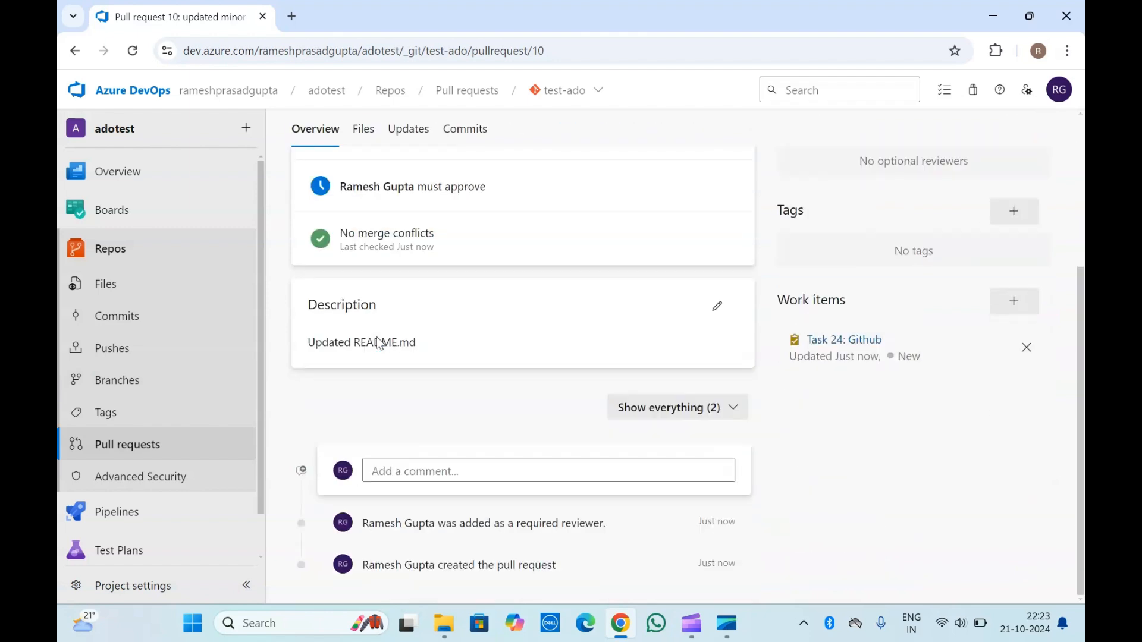
{"action": "left_click", "coordinate": [406, 471]}
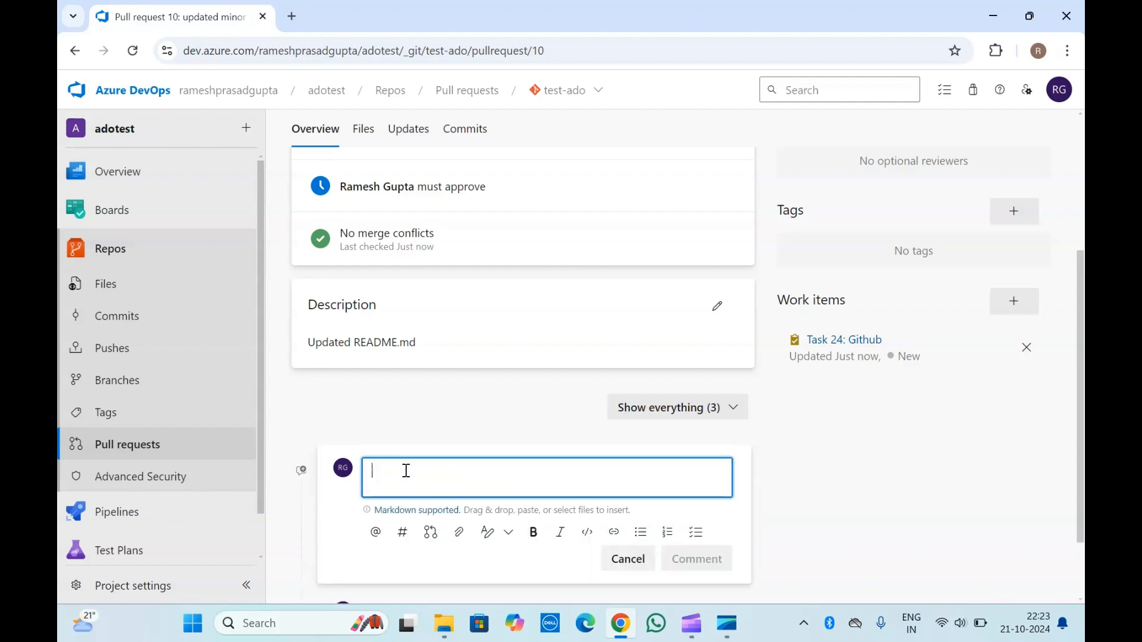
{"action": "scroll", "coordinate": [406, 471], "scroll_direction": "up", "scroll_amount": 3}
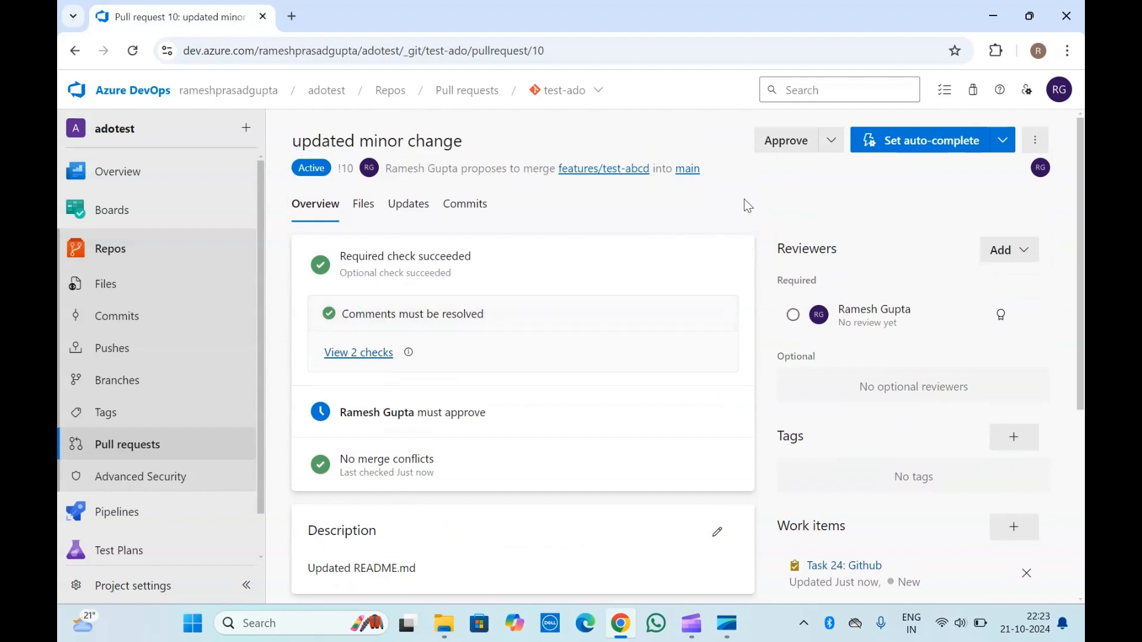
{"action": "scroll", "coordinate": [744, 199], "scroll_direction": "down", "scroll_amount": 5}
{"action": "left_click", "coordinate": [447, 387]}
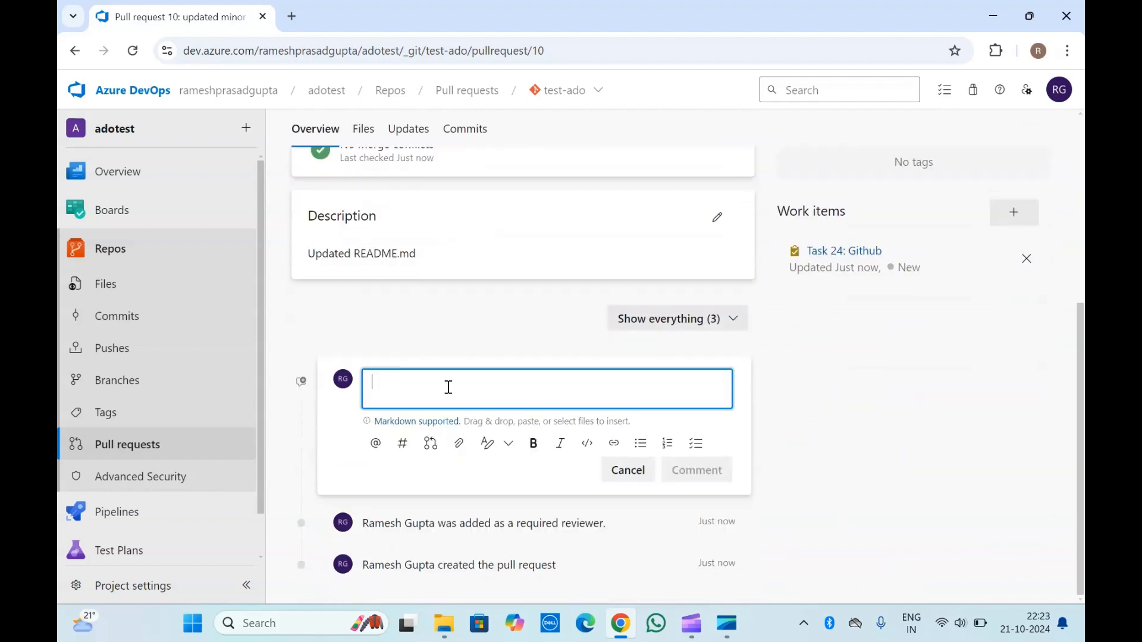
{"action": "type", "text": "test"}
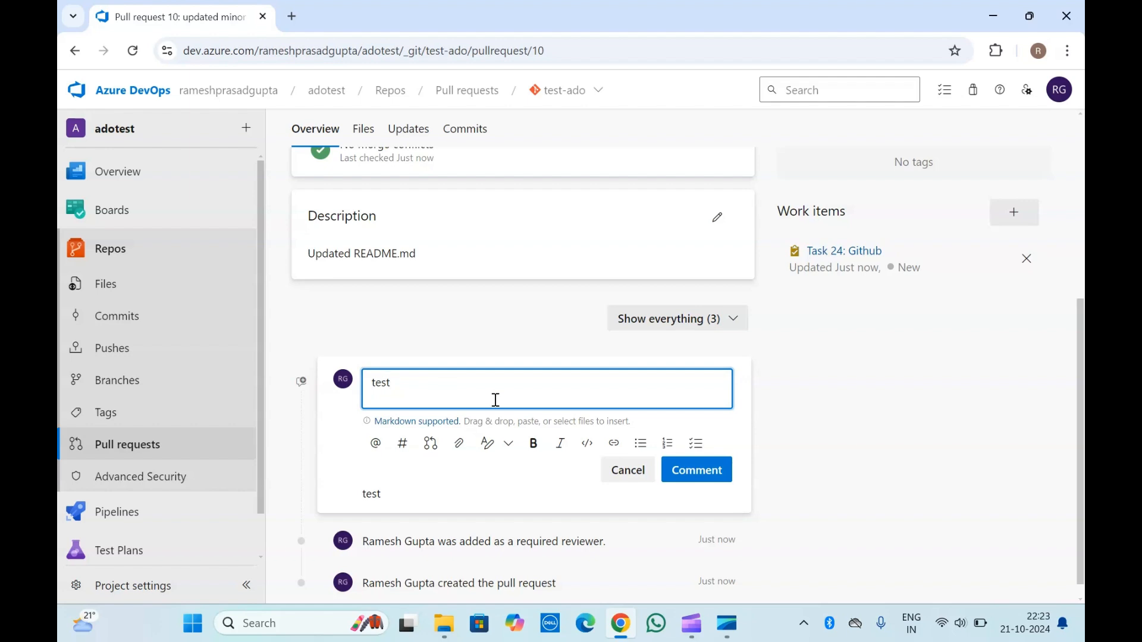
{"action": "left_click", "coordinate": [700, 471]}
{"action": "scroll", "coordinate": [458, 345], "scroll_direction": "up", "scroll_amount": 6}
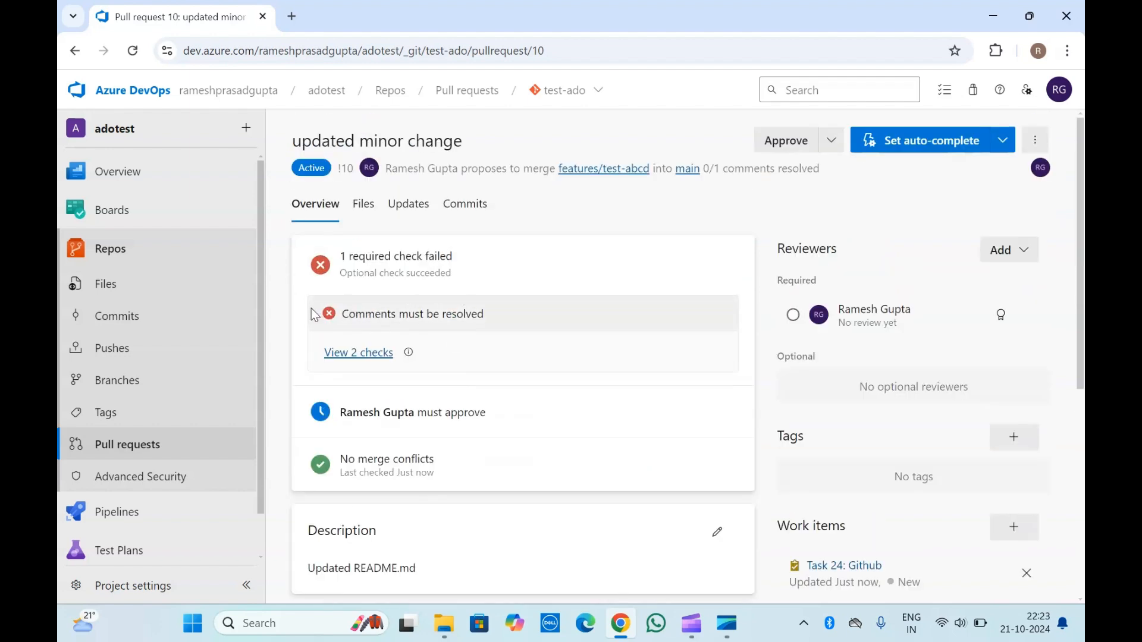
Step: Reply "done" to the "test" comment and resolve its thread
{"action": "left_click", "coordinate": [484, 315]}
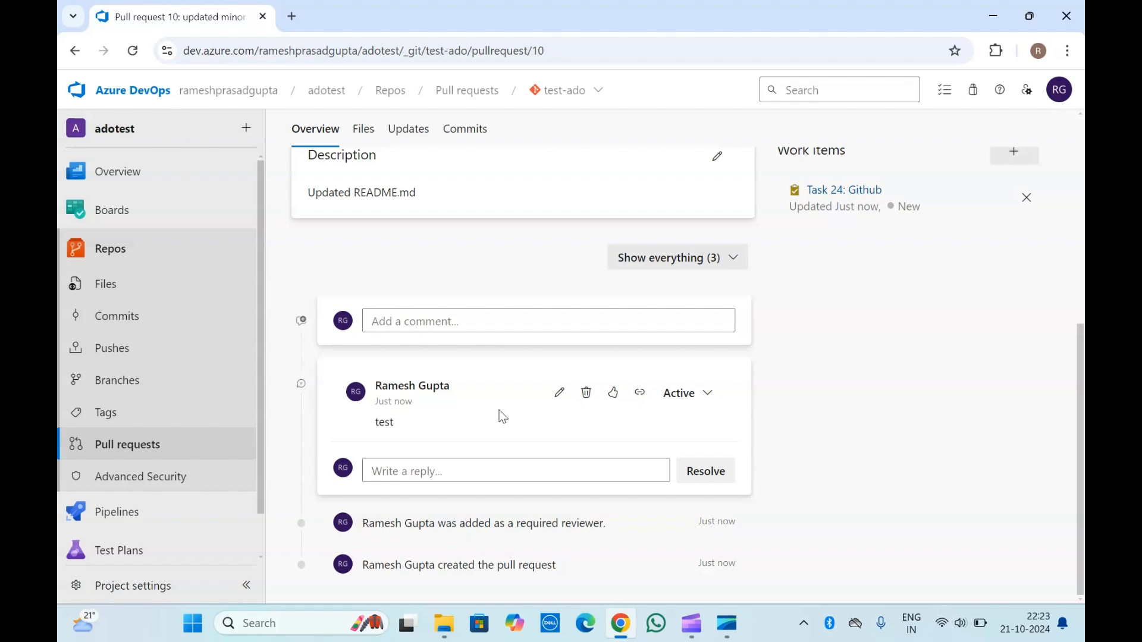
{"action": "left_click", "coordinate": [421, 471]}
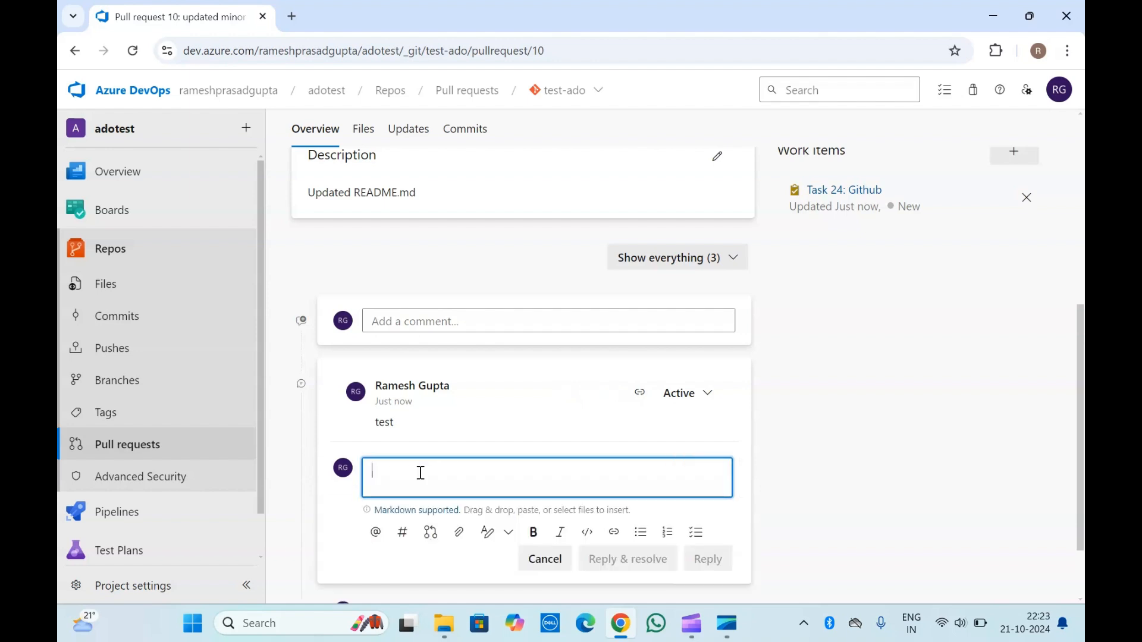
{"action": "type", "text": "done"}
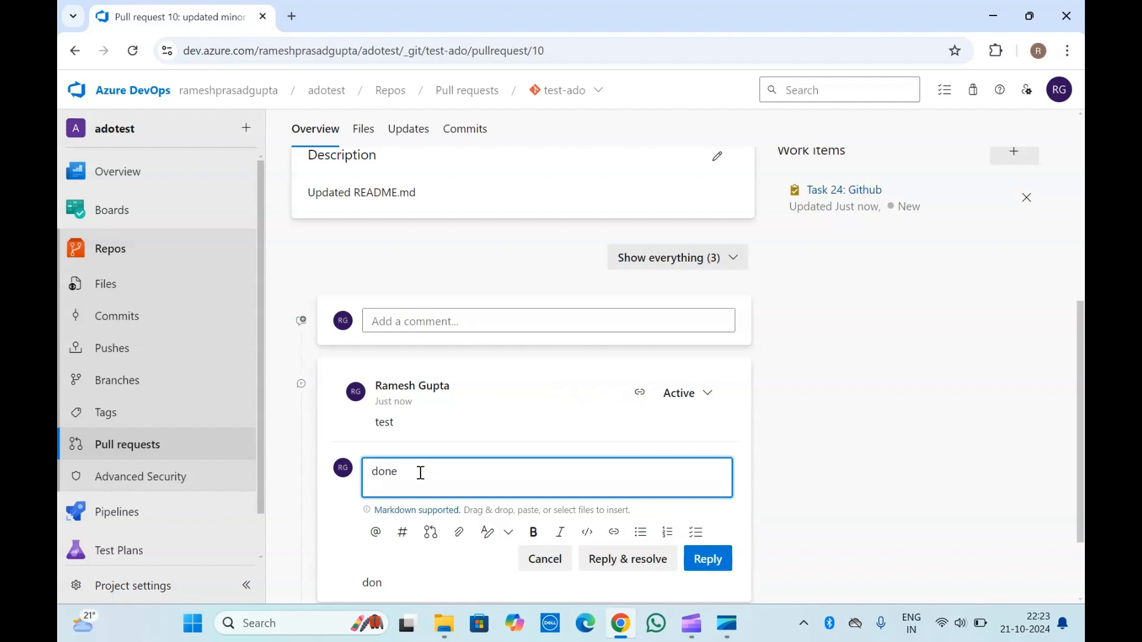
{"action": "scroll", "coordinate": [420, 473], "scroll_direction": "down", "scroll_amount": 2}
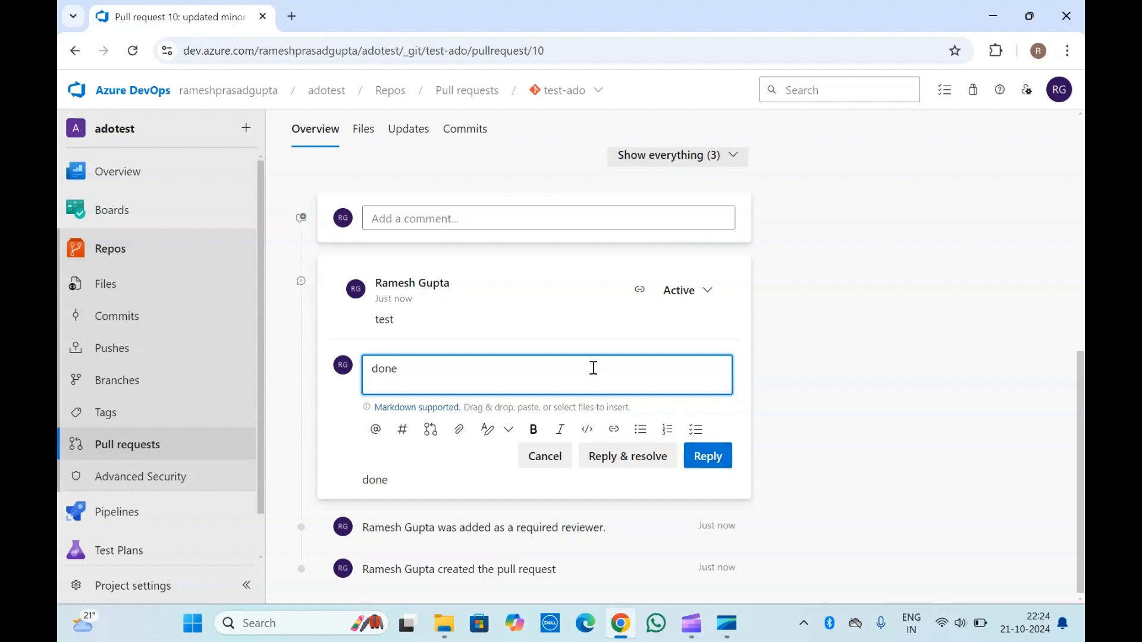
{"action": "left_click", "coordinate": [627, 456]}
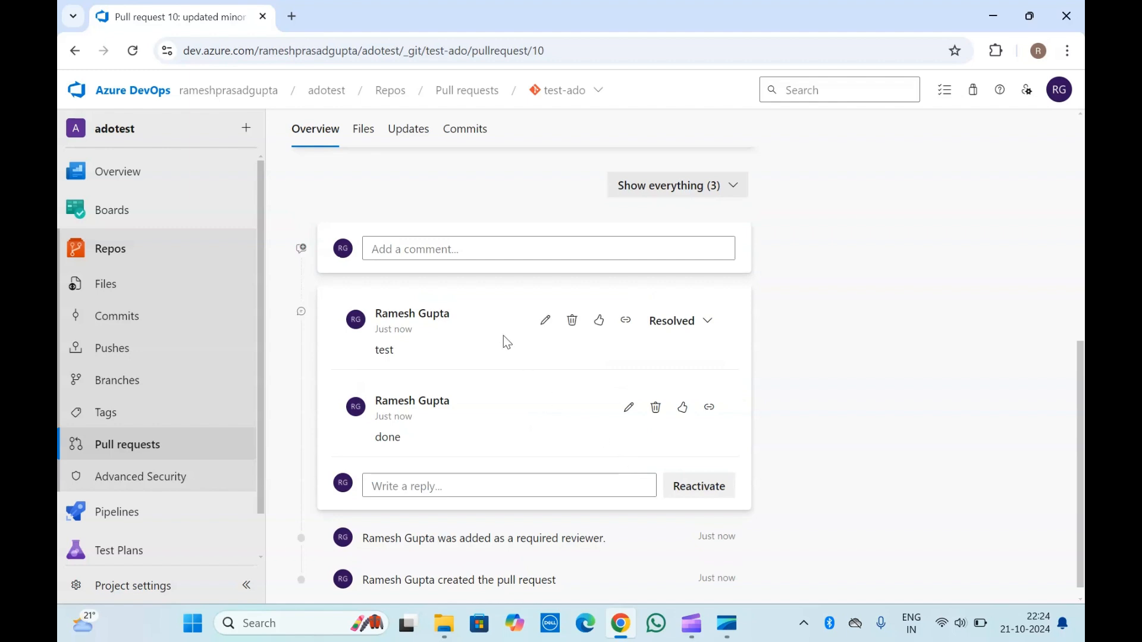
{"action": "scroll", "coordinate": [503, 336], "scroll_direction": "up", "scroll_amount": 10}
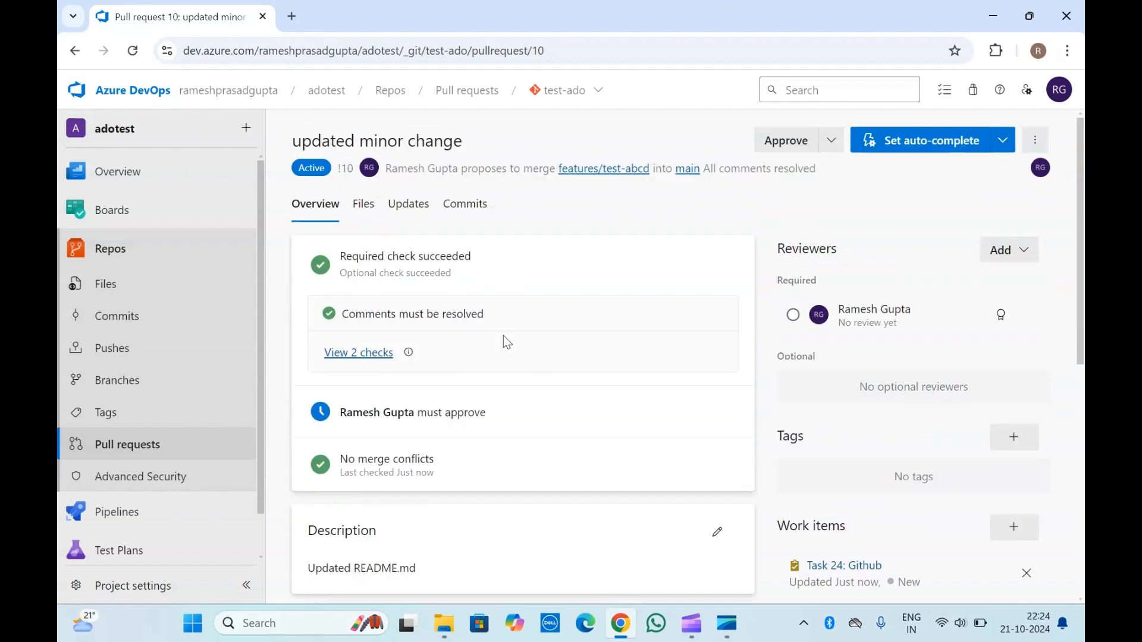
Step: Examine the pull request's required and optional checks, its merge conflict status and the comment thread
{"action": "left_click", "coordinate": [396, 326]}
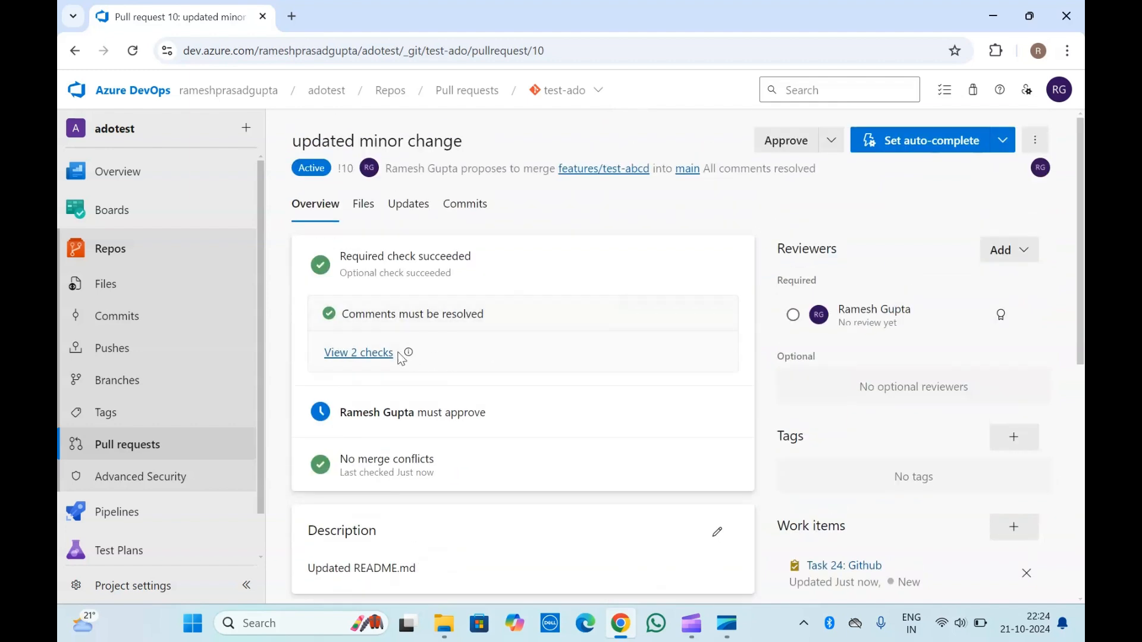
{"action": "left_click", "coordinate": [376, 355]}
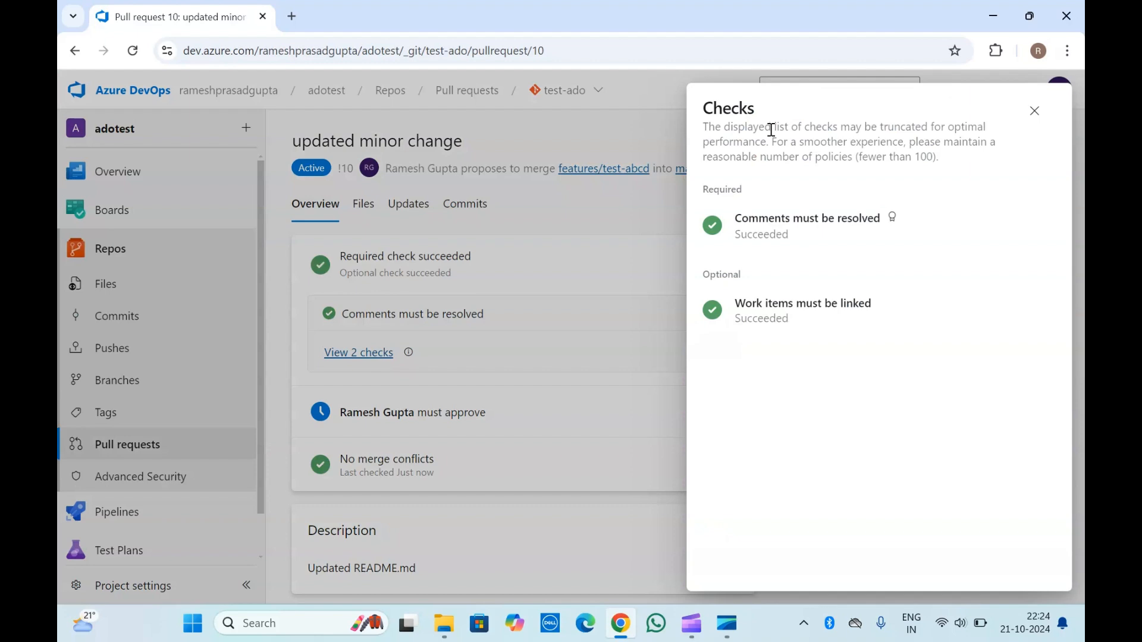
{"action": "left_click", "coordinate": [1035, 111]}
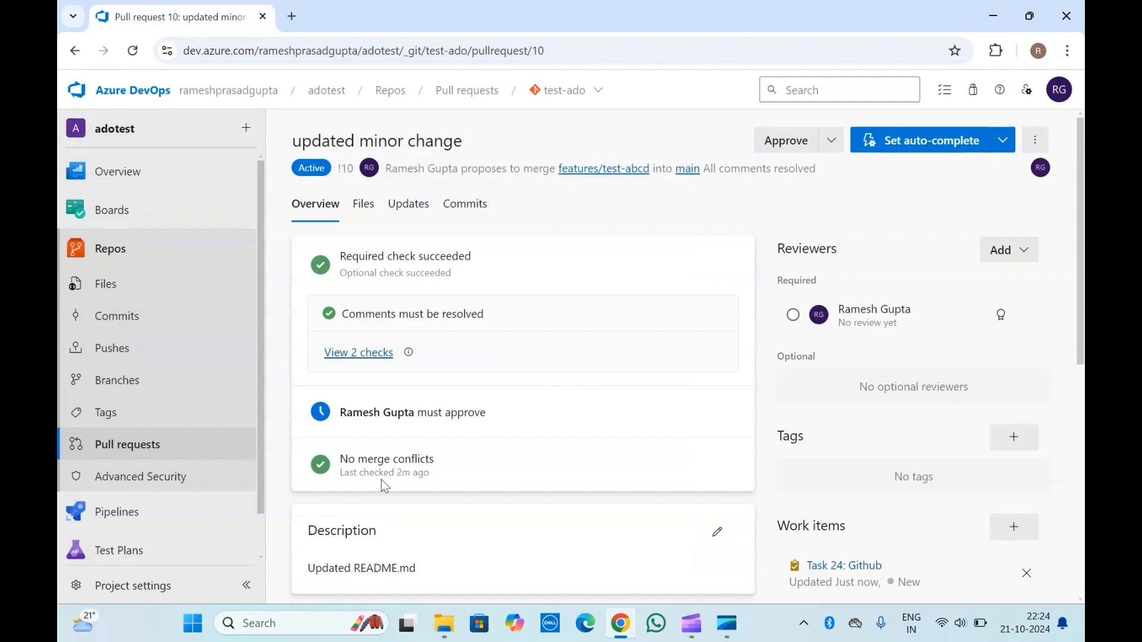
{"action": "scroll", "coordinate": [381, 480], "scroll_direction": "down", "scroll_amount": 9}
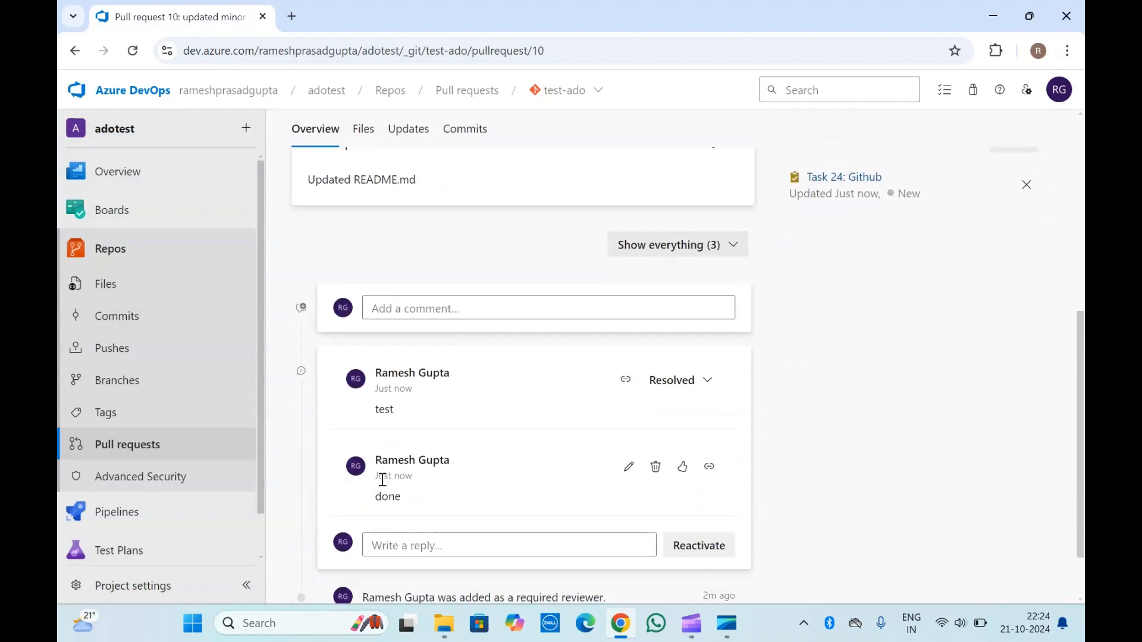
{"action": "scroll", "coordinate": [382, 479], "scroll_direction": "up", "scroll_amount": 9}
Step: Inspect the README.md changes in the pull request in the side-by-side view and again in the inline view
{"action": "left_click", "coordinate": [364, 208]}
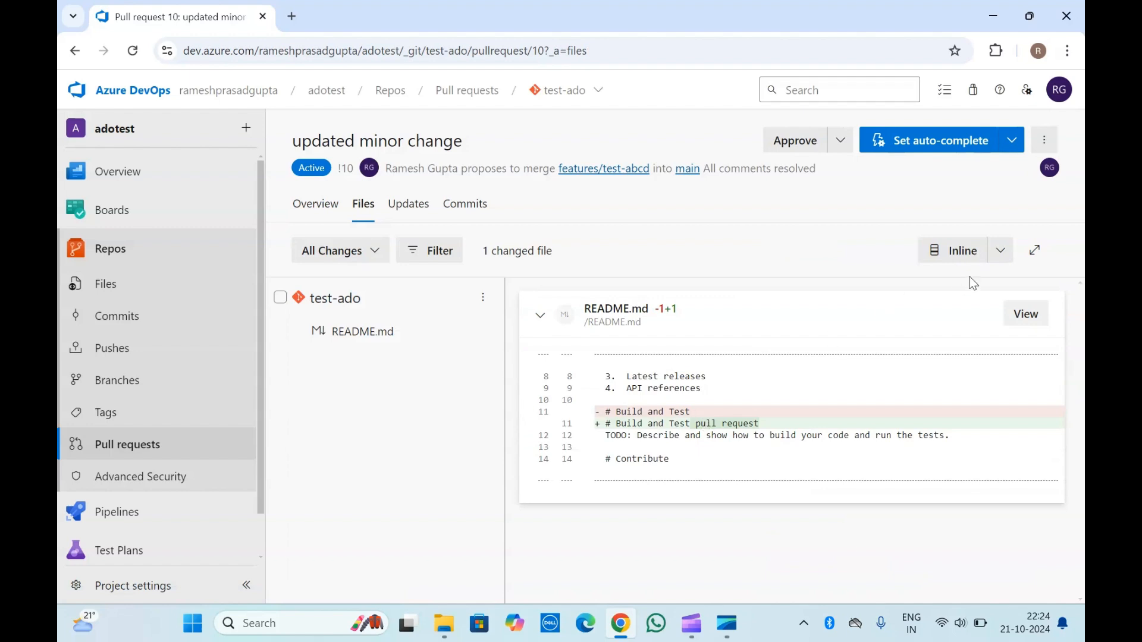
{"action": "left_click", "coordinate": [1000, 251]}
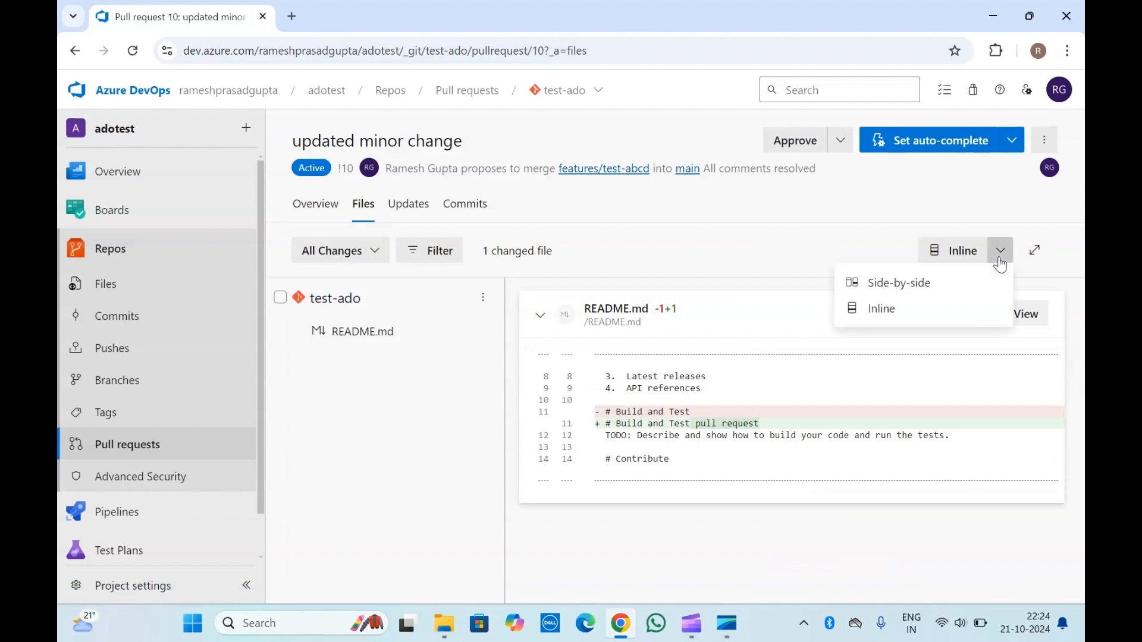
{"action": "left_click", "coordinate": [905, 288]}
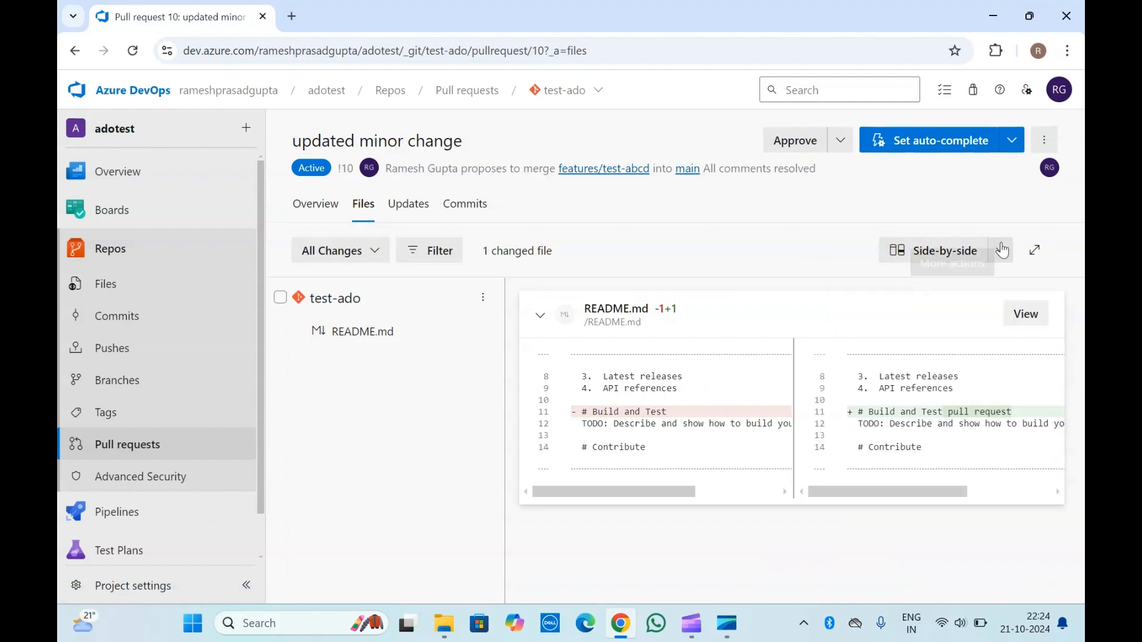
{"action": "left_click", "coordinate": [1000, 251]}
{"action": "left_click", "coordinate": [905, 316]}
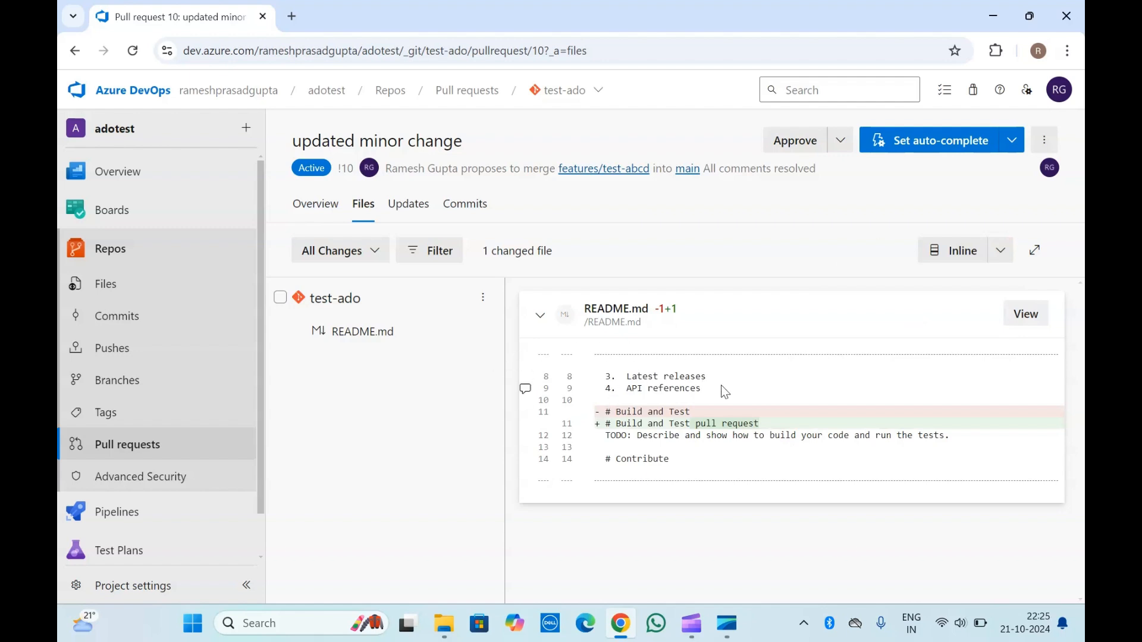
Step: Review the pull request's updates and commits, inspect the "Updated README.md" commit, and return to the pull request
{"action": "left_click", "coordinate": [415, 213]}
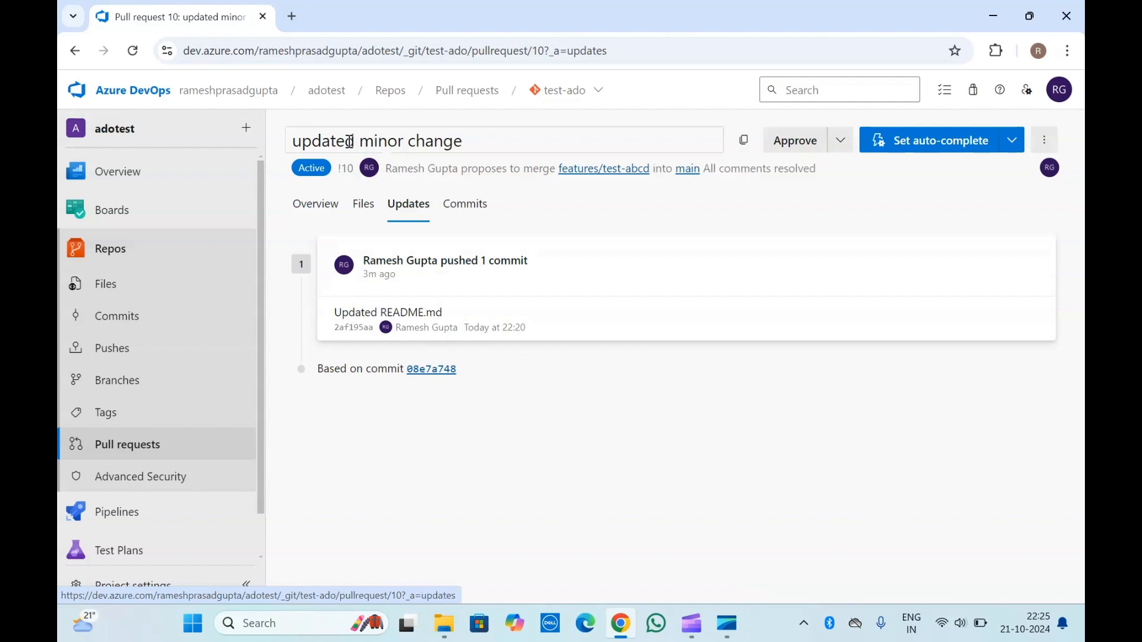
{"action": "left_click", "coordinate": [464, 215]}
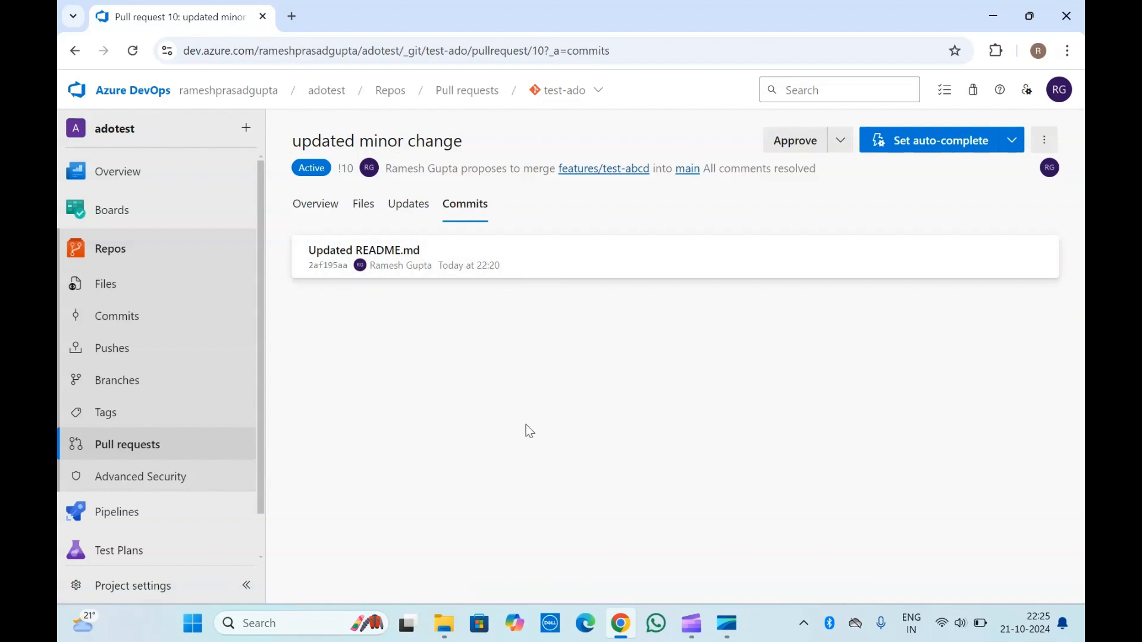
{"action": "left_click", "coordinate": [413, 269]}
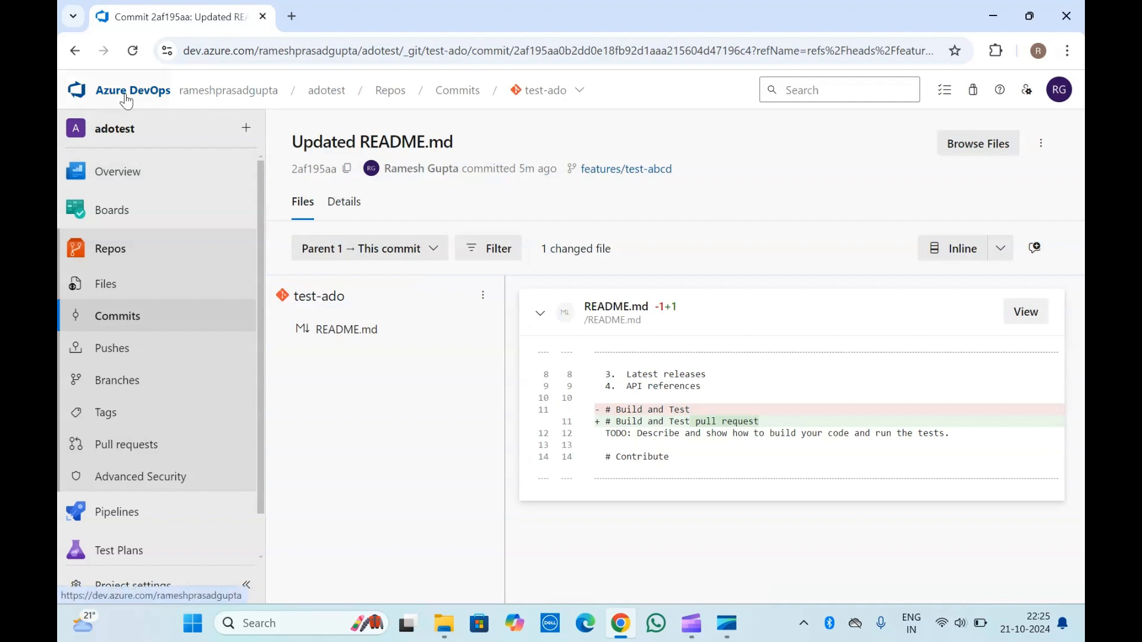
{"action": "left_click", "coordinate": [75, 50]}
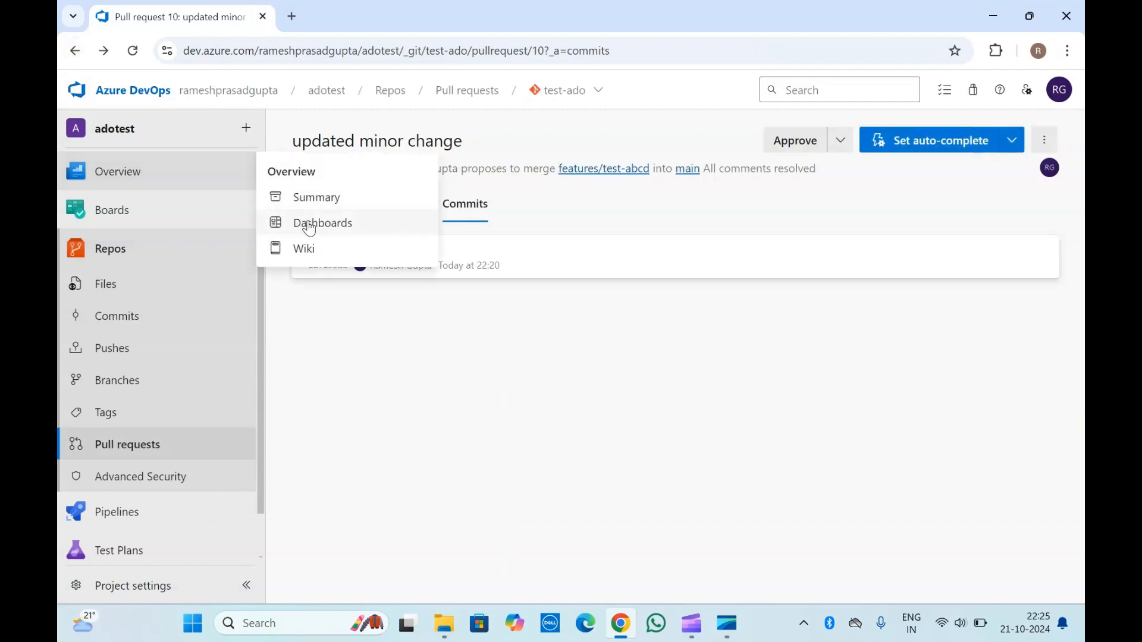
Step: Look over the pull request's overview again, including the comment history, reviewers, tags and linked work item
{"action": "left_click", "coordinate": [305, 216]}
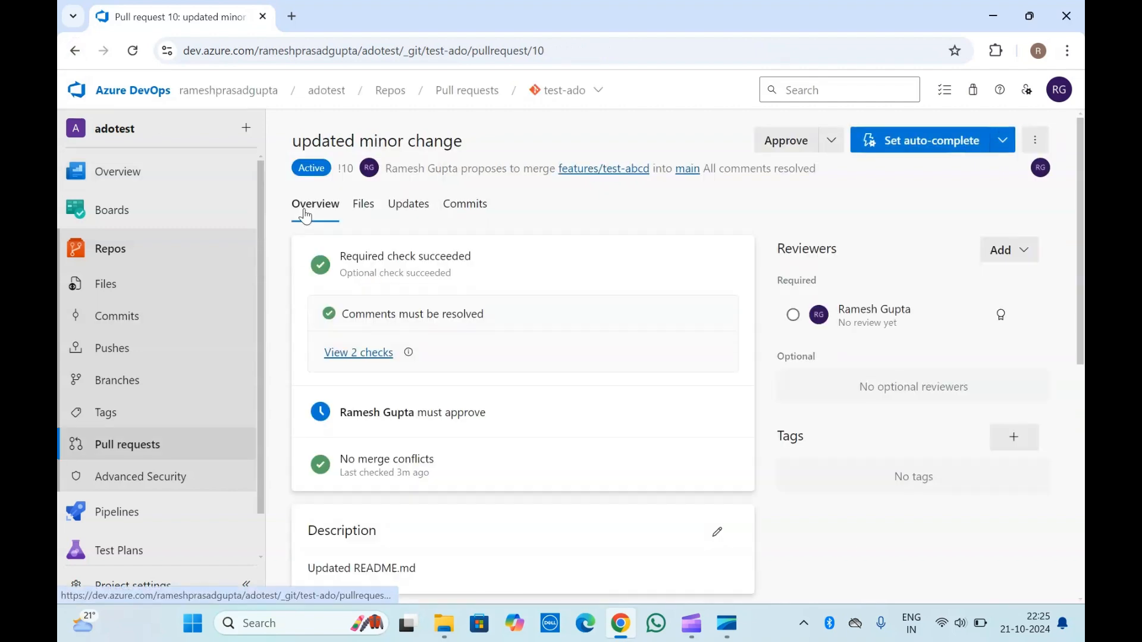
{"action": "scroll", "coordinate": [710, 294], "scroll_direction": "down", "scroll_amount": 5}
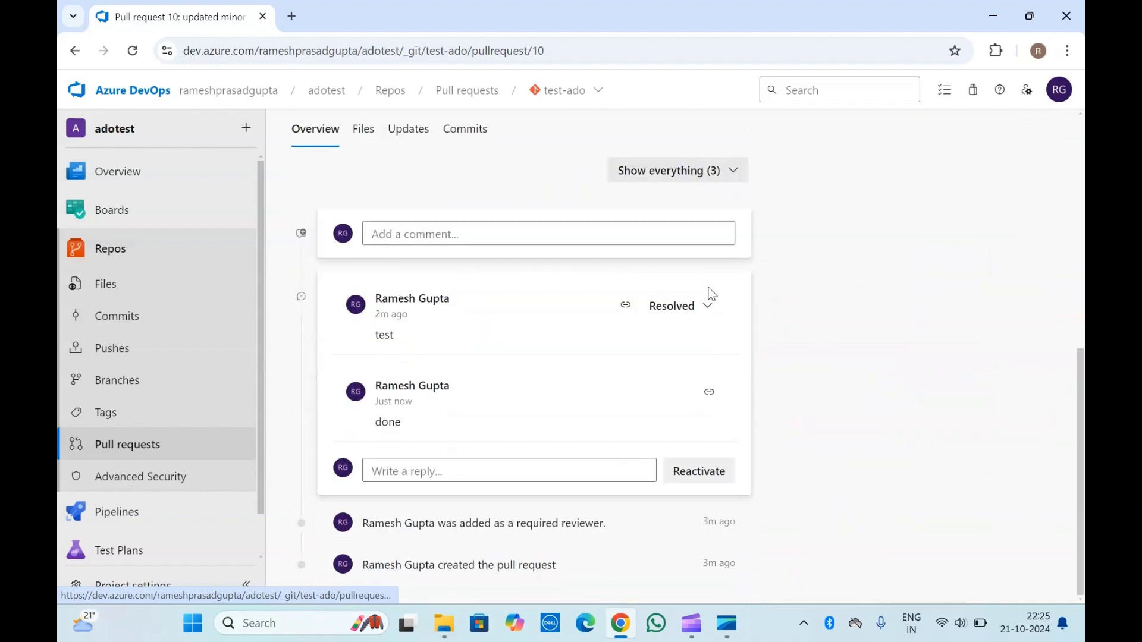
{"action": "scroll", "coordinate": [855, 325], "scroll_direction": "up", "scroll_amount": 5}
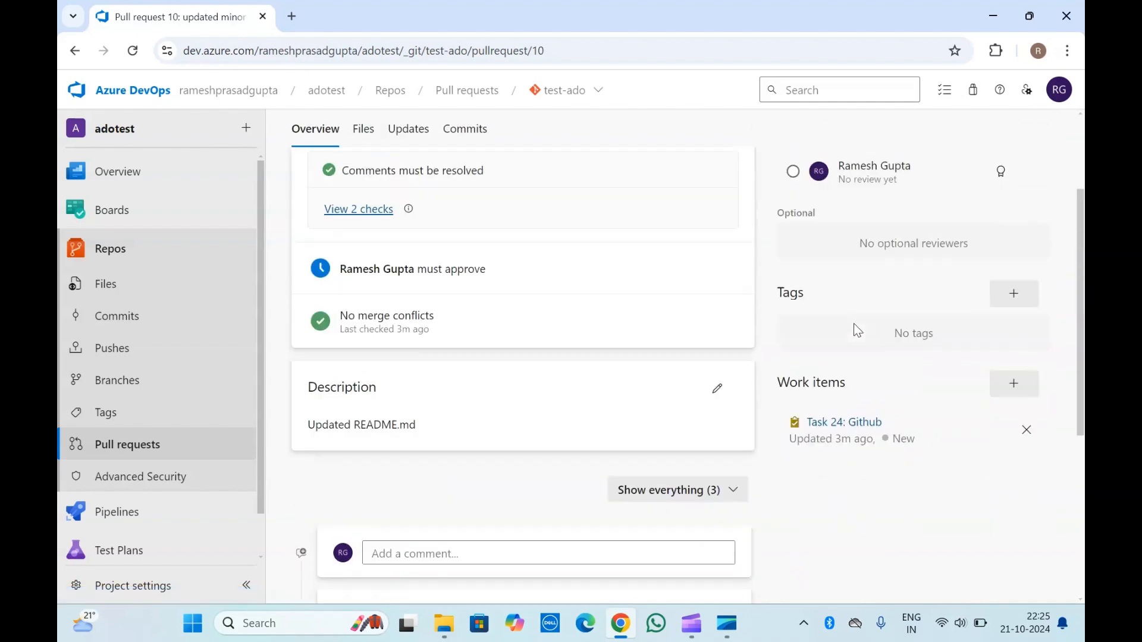
Step: Approve the "updated minor change" pull request as its required reviewer
{"action": "scroll", "coordinate": [854, 332], "scroll_direction": "up", "scroll_amount": 3}
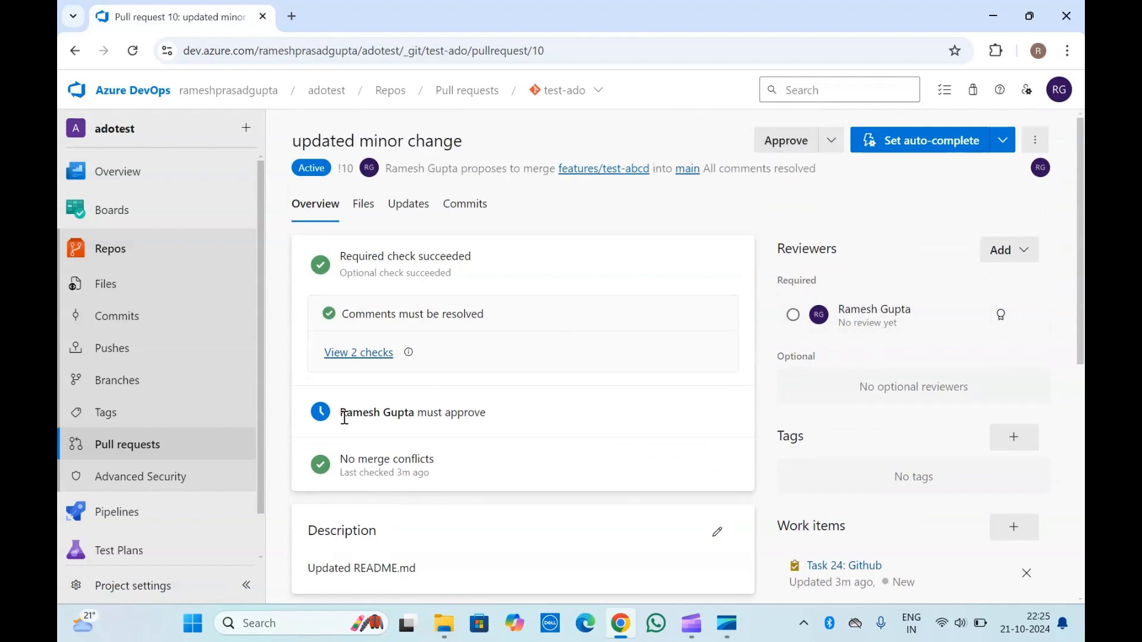
{"action": "left_click_drag", "start_coordinate": [340, 413], "coordinate": [472, 405]}
{"action": "left_click", "coordinate": [491, 402]}
{"action": "left_click", "coordinate": [786, 142]}
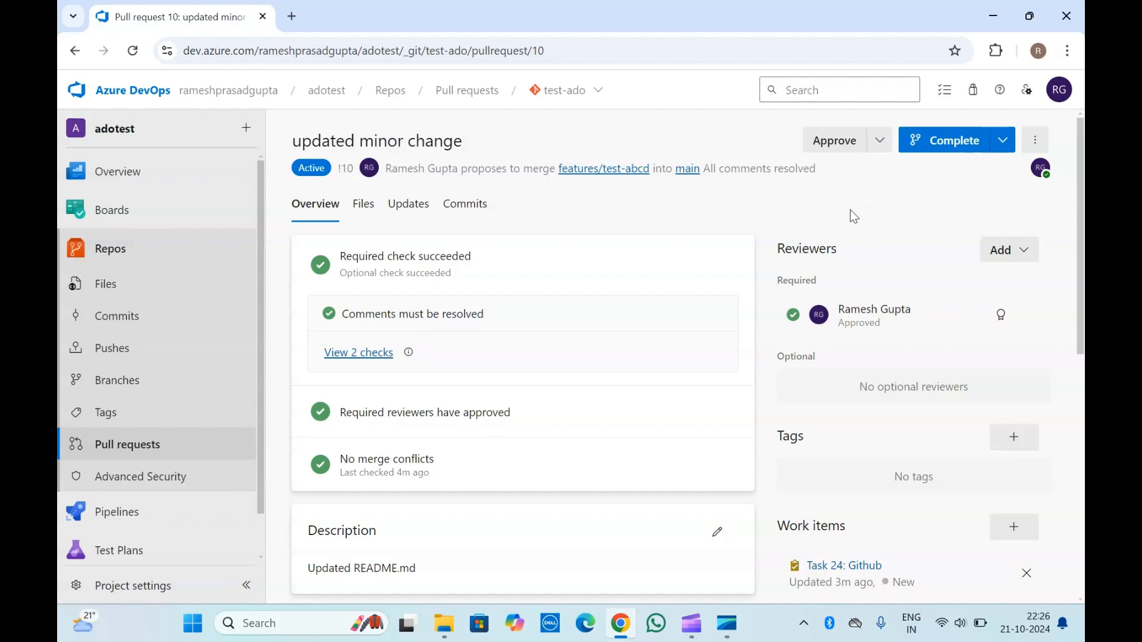
Step: Examine the pull request's required and optional checks, and view its merge completion settings without merging
{"action": "left_click", "coordinate": [388, 356]}
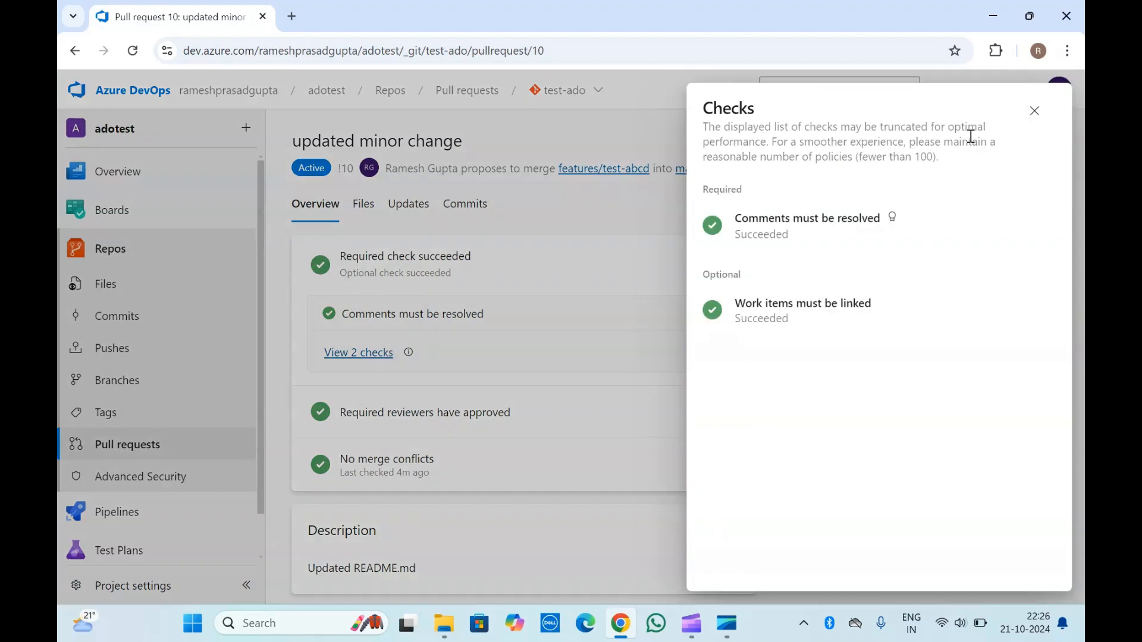
{"action": "left_click", "coordinate": [1034, 111]}
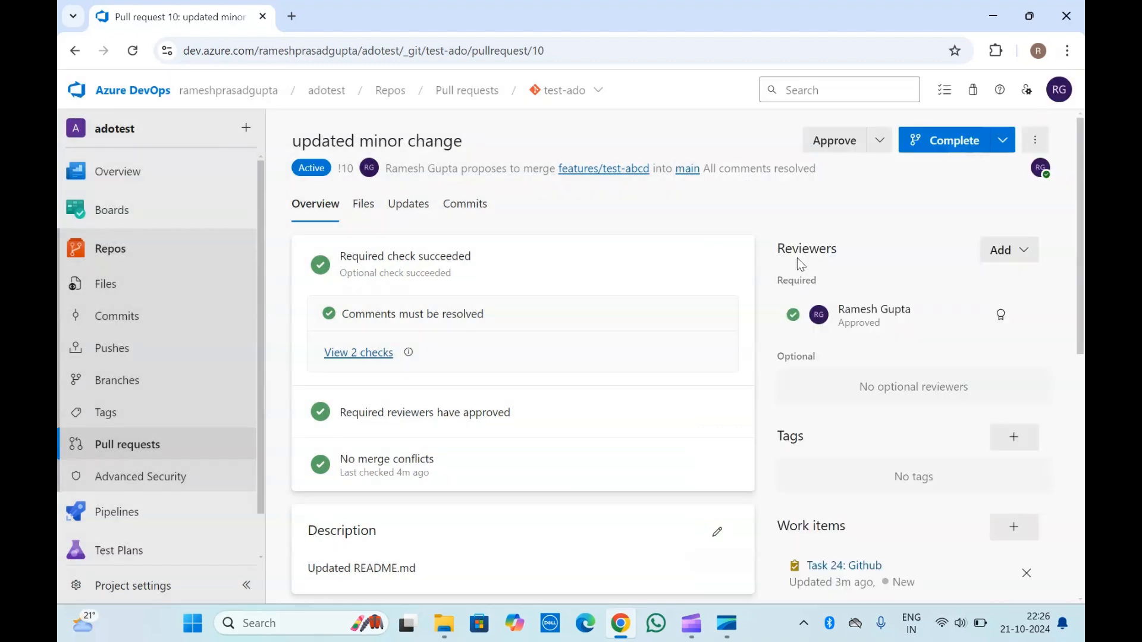
{"action": "left_click", "coordinate": [957, 143]}
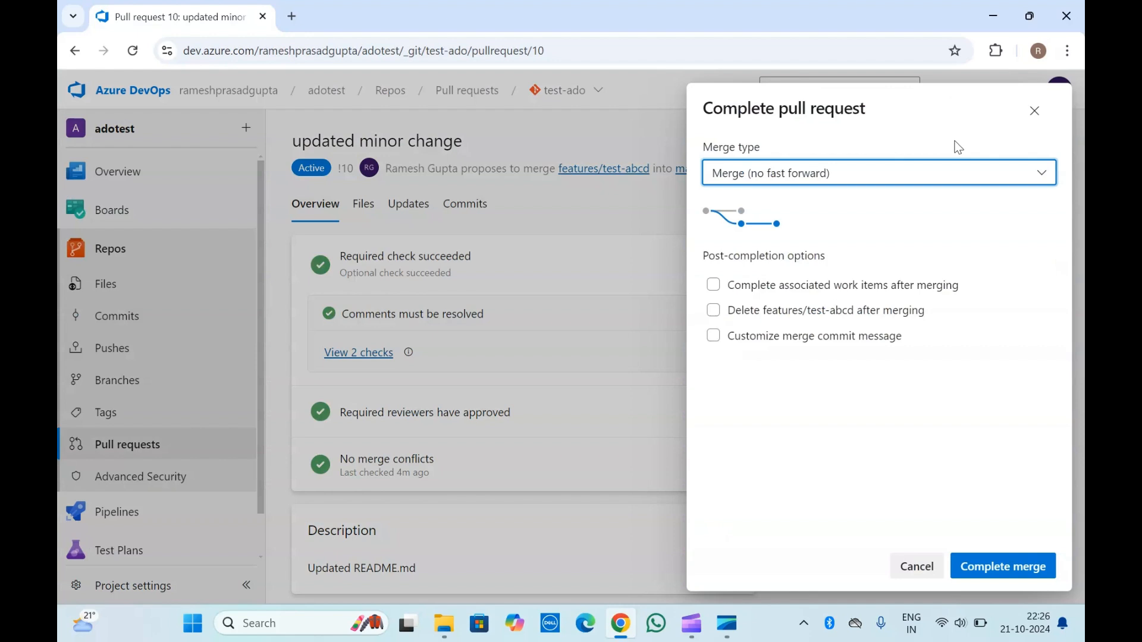
{"action": "left_click", "coordinate": [1037, 112]}
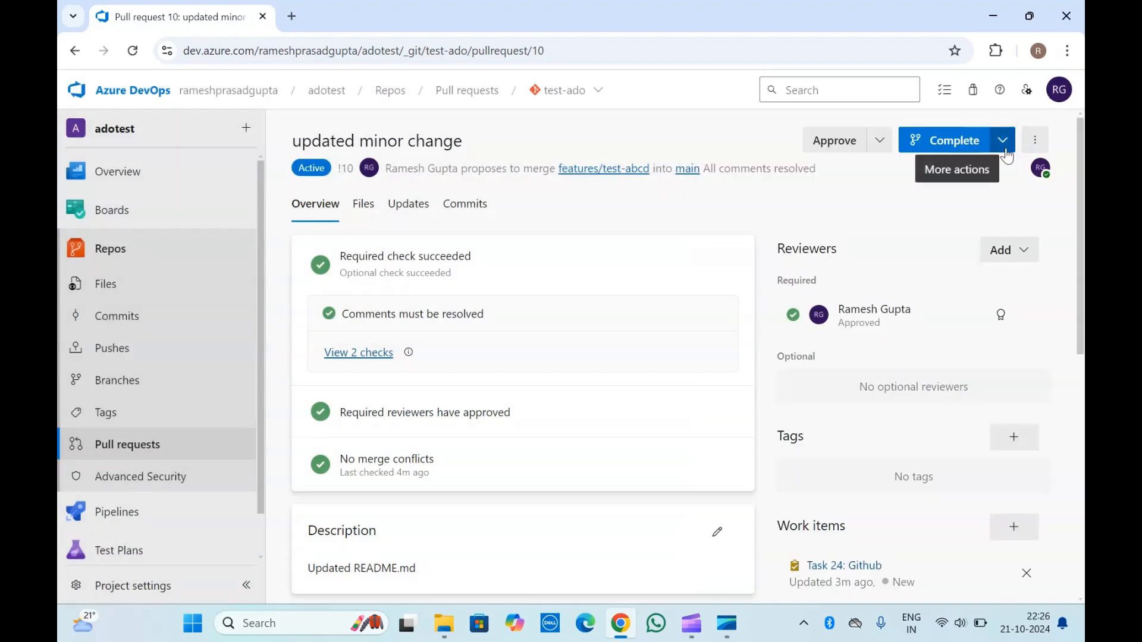
Step: Look through the pull request's other completion actions and review votes, and check its activity history
{"action": "left_click", "coordinate": [1006, 152]}
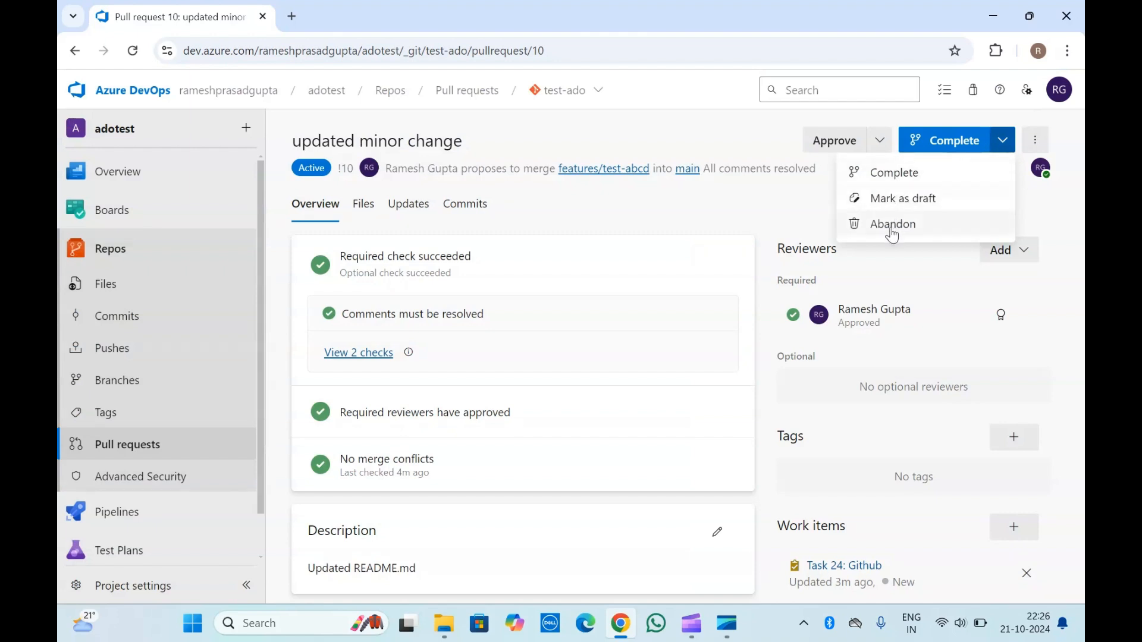
{"action": "left_click", "coordinate": [880, 142]}
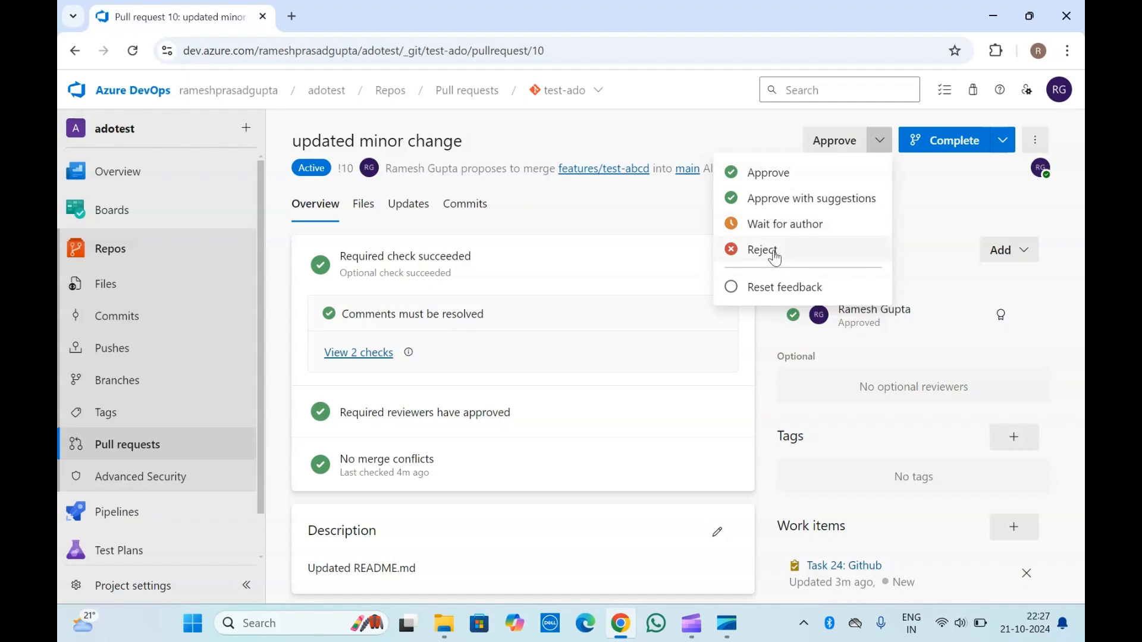
{"action": "left_click", "coordinate": [957, 216]}
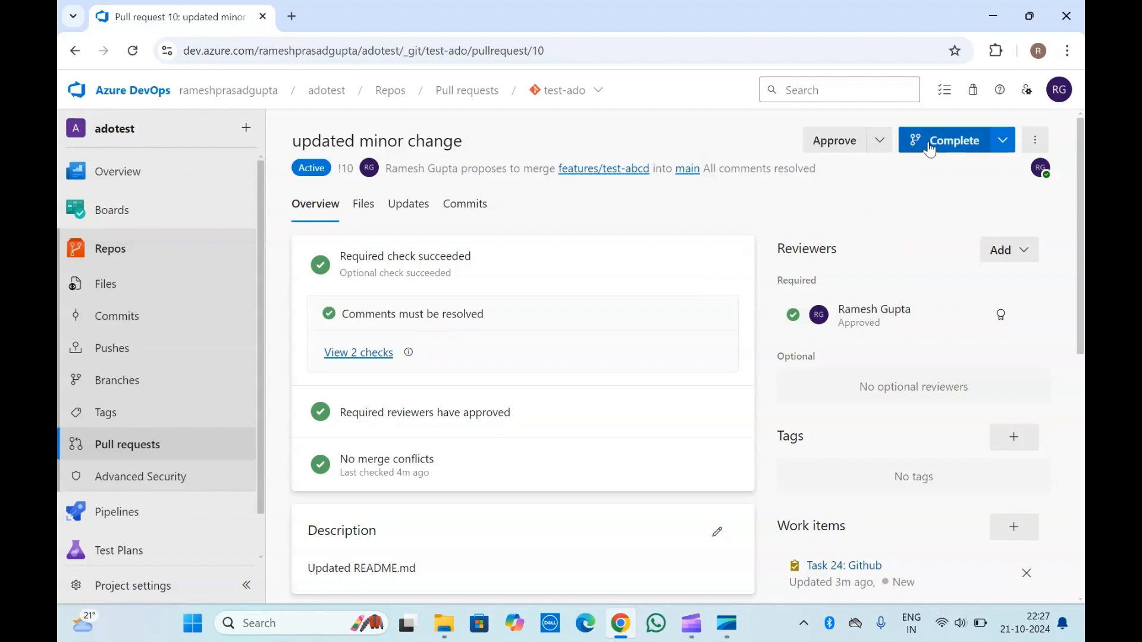
{"action": "scroll", "coordinate": [705, 381], "scroll_direction": "down", "scroll_amount": 5}
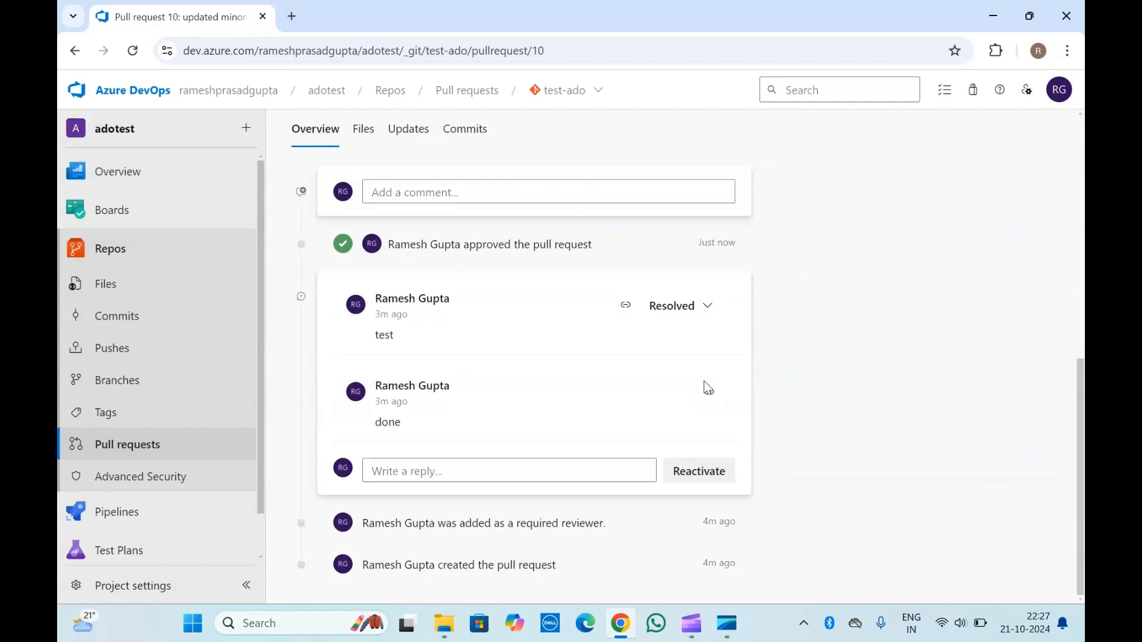
{"action": "scroll", "coordinate": [708, 388], "scroll_direction": "up", "scroll_amount": 5}
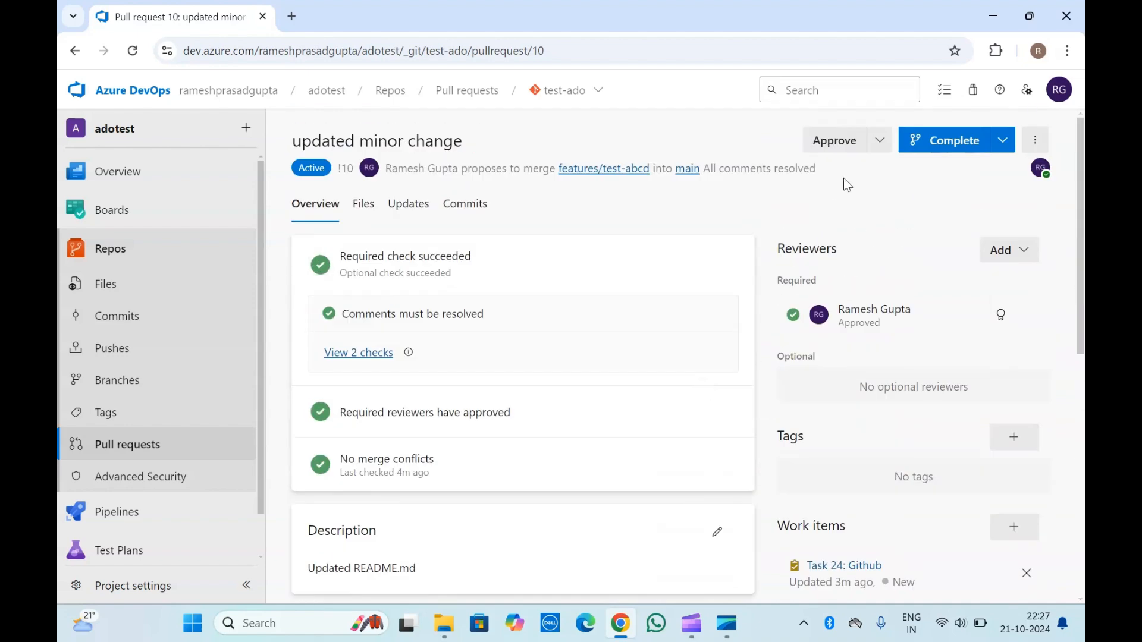
Step: Start completing the pull request, compare the available merge types and set the merge type to Squash commit
{"action": "left_click", "coordinate": [934, 137]}
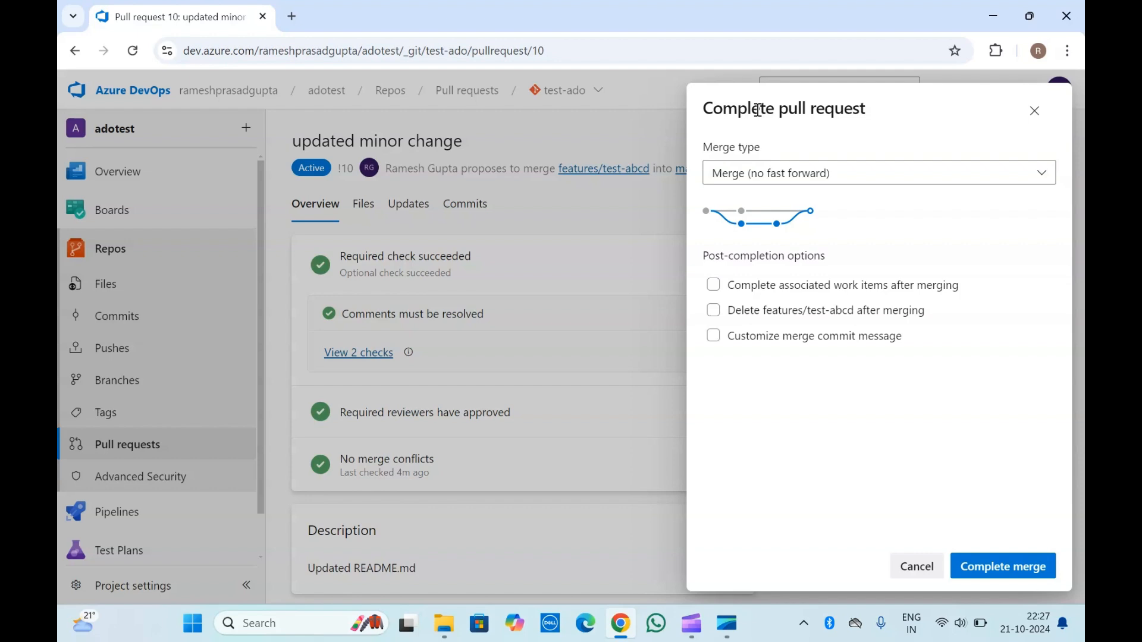
{"action": "left_click", "coordinate": [815, 174]}
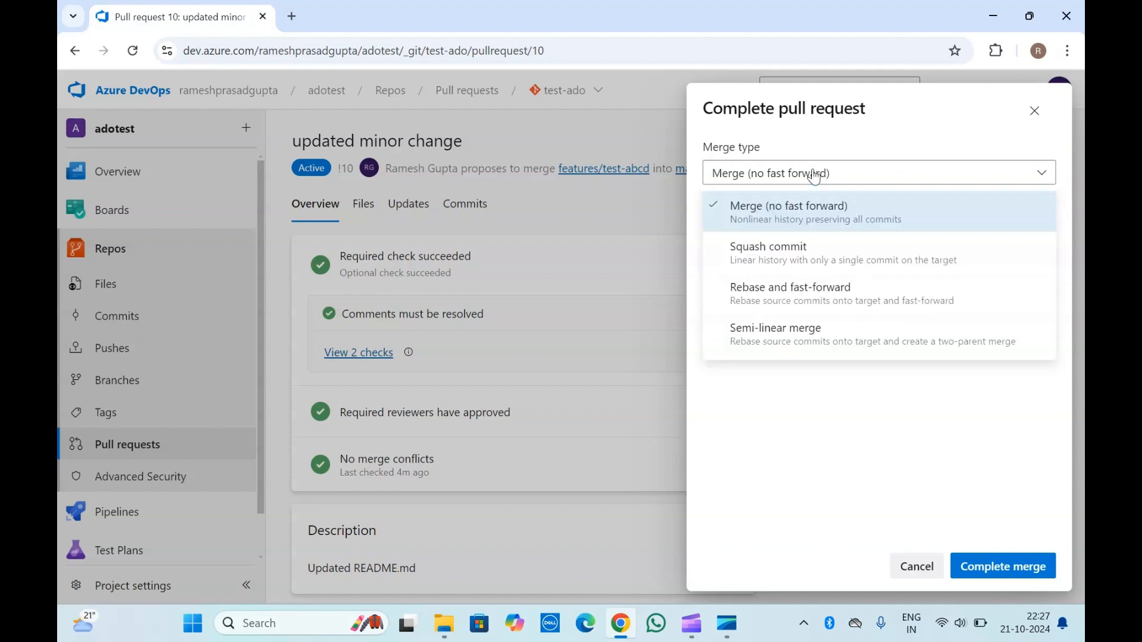
{"action": "left_click", "coordinate": [772, 130]}
{"action": "left_click", "coordinate": [789, 169]}
{"action": "left_click", "coordinate": [779, 274]}
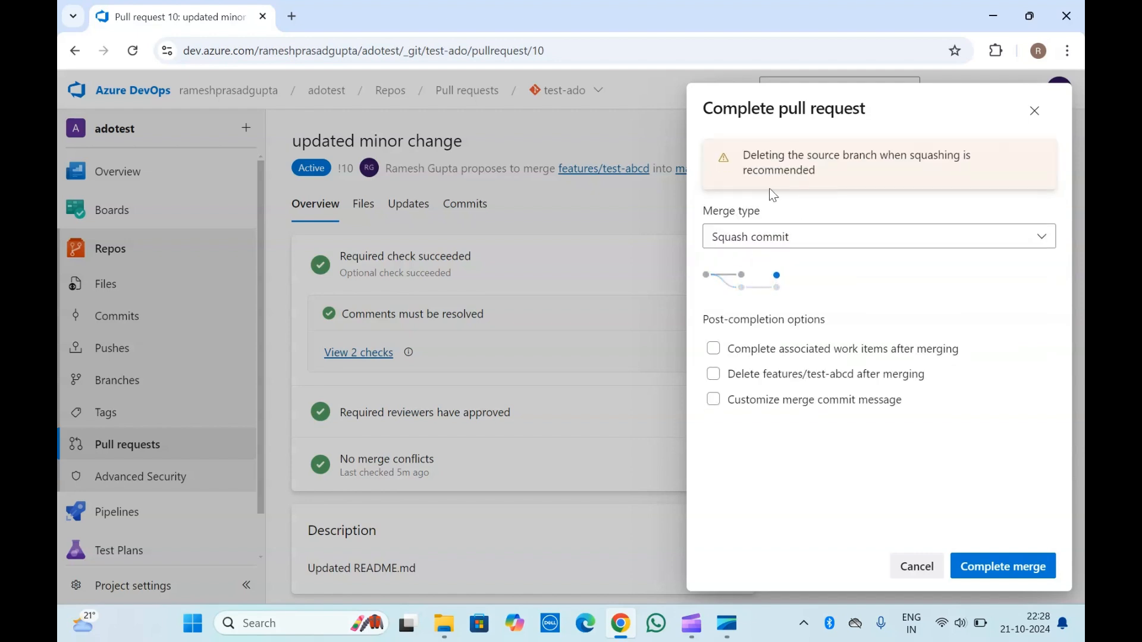
{"action": "left_click", "coordinate": [784, 241]}
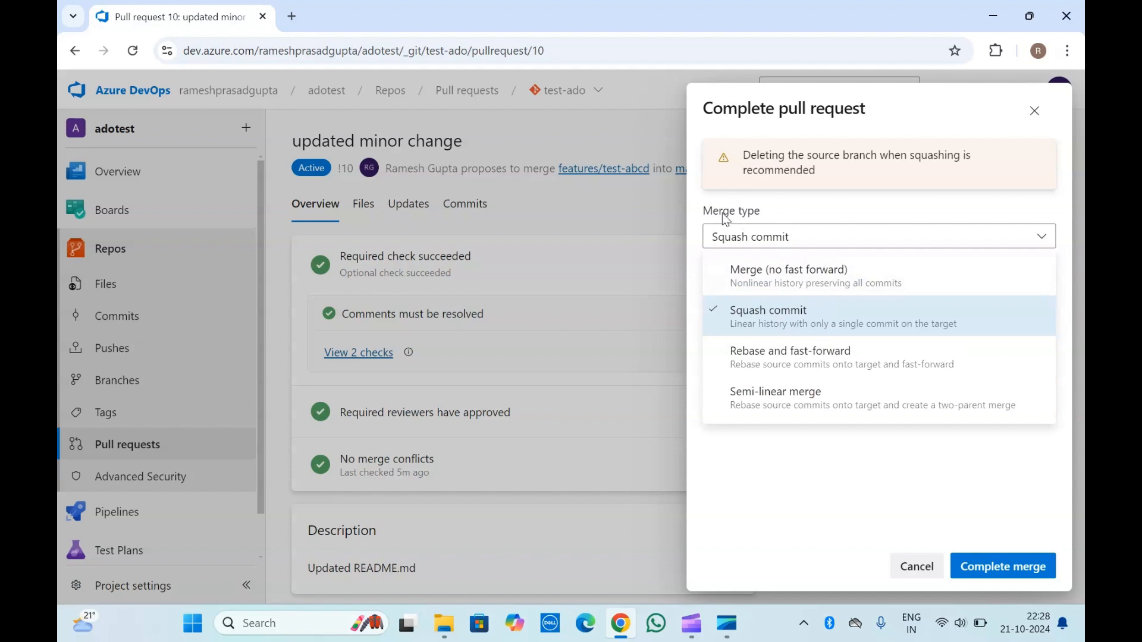
{"action": "left_click", "coordinate": [789, 220]}
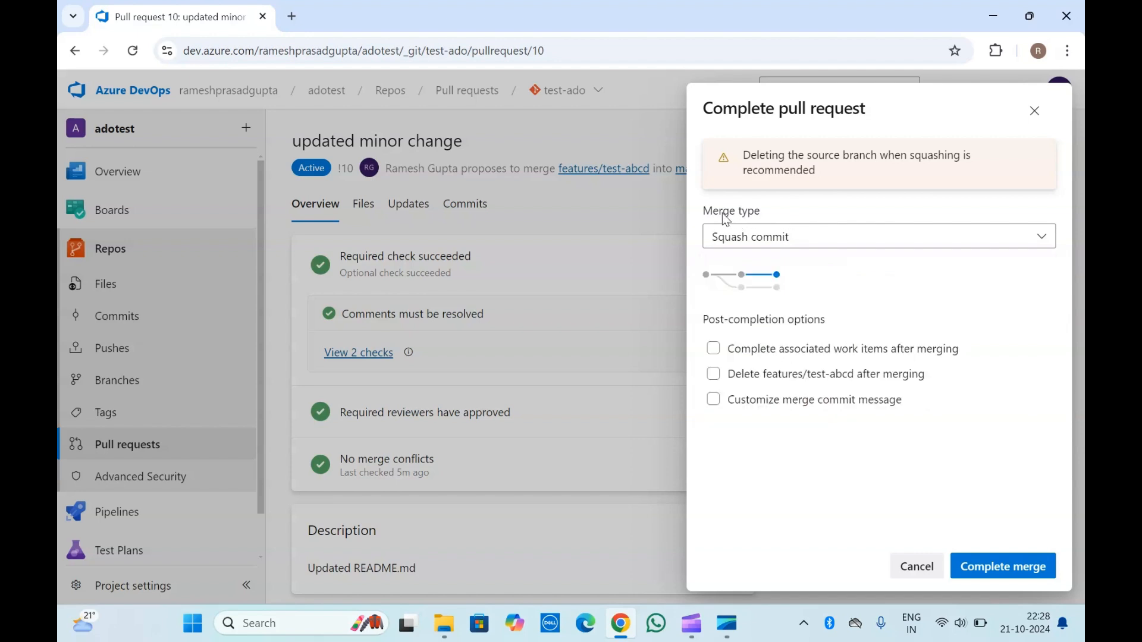
{"action": "left_click", "coordinate": [775, 236]}
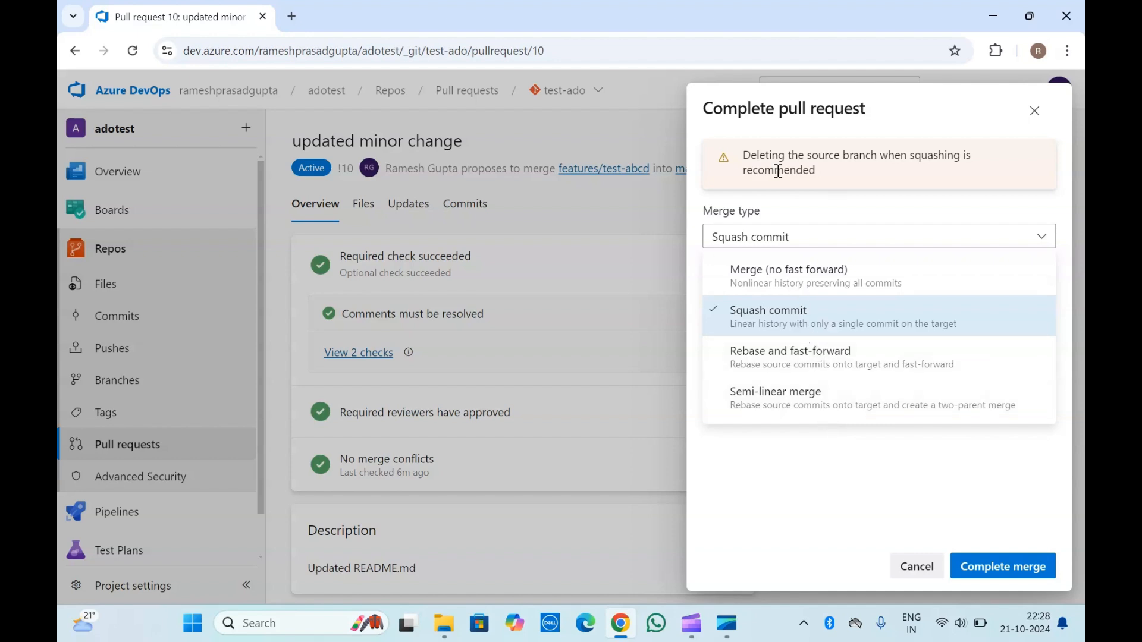
{"action": "left_click", "coordinate": [790, 324]}
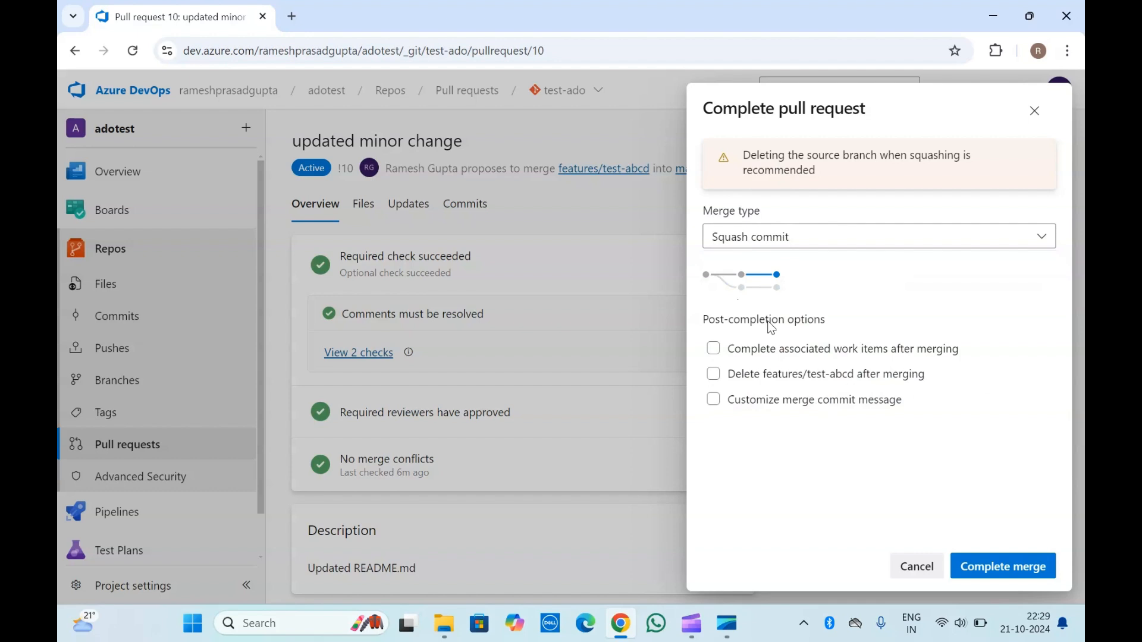
Step: Complete the merge with associated work items completed and the features/test-abcd branch deleted after merging
{"action": "left_click", "coordinate": [764, 355]}
{"action": "left_click", "coordinate": [747, 375]}
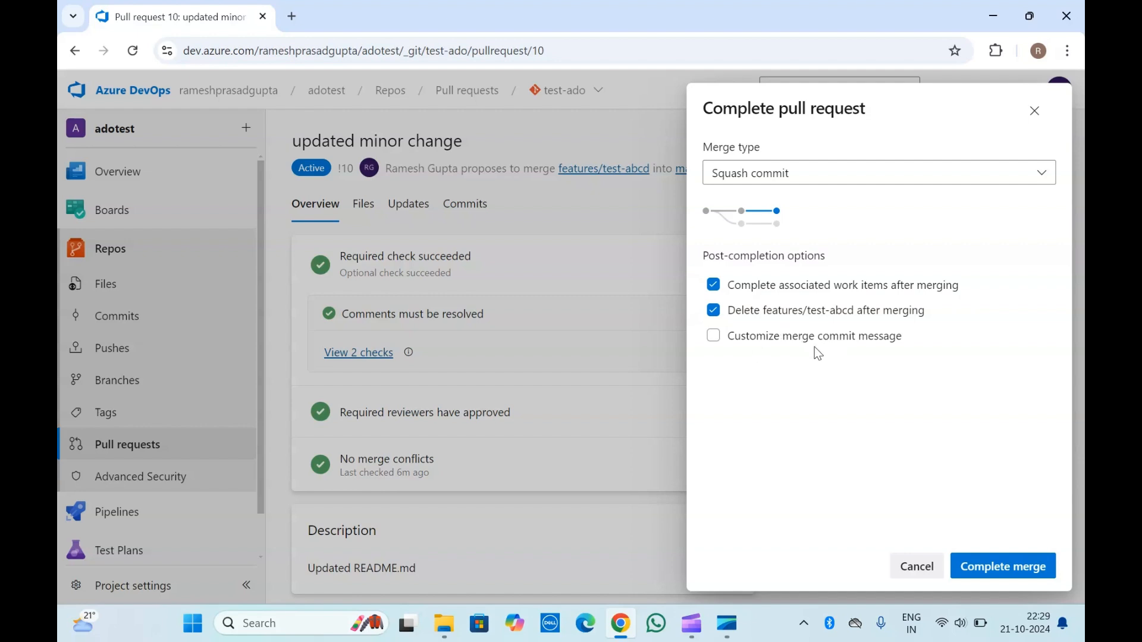
{"action": "left_click", "coordinate": [997, 565]}
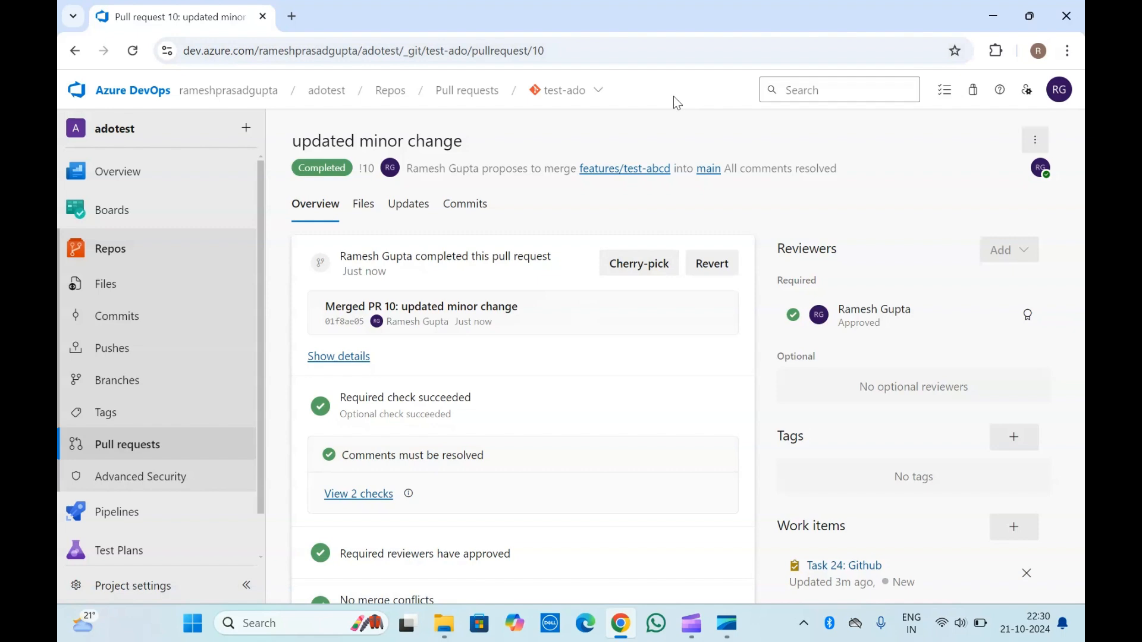
Step: Review the completed pull request's overview, including its merge details, checks, linked work item and activity history
{"action": "scroll", "coordinate": [644, 341], "scroll_direction": "down", "scroll_amount": 6}
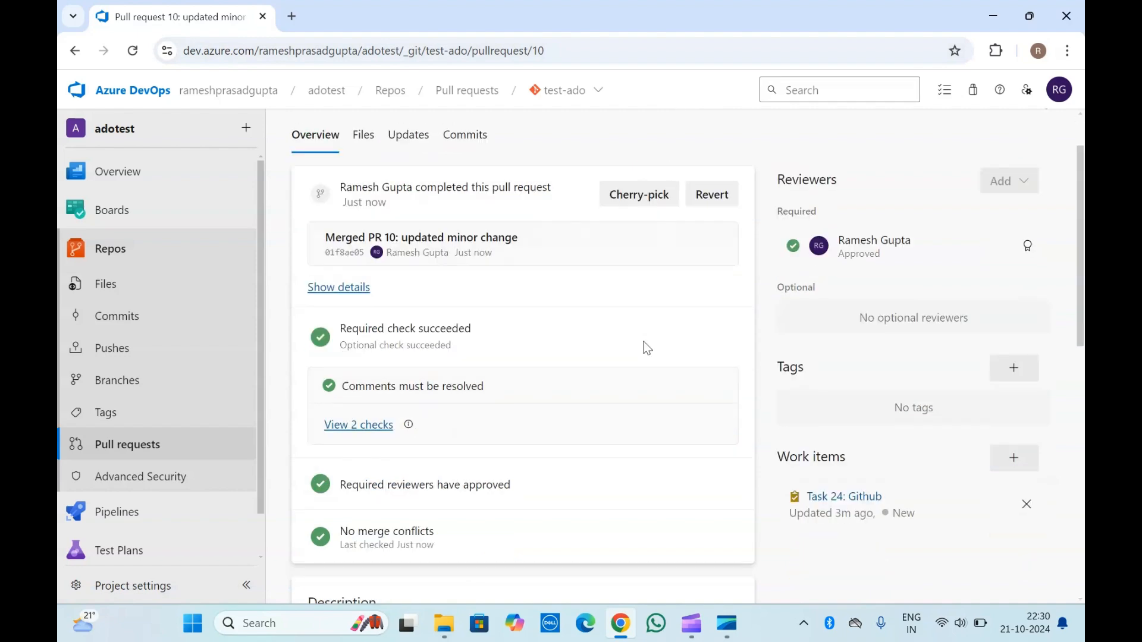
{"action": "scroll", "coordinate": [643, 341], "scroll_direction": "up", "scroll_amount": 8}
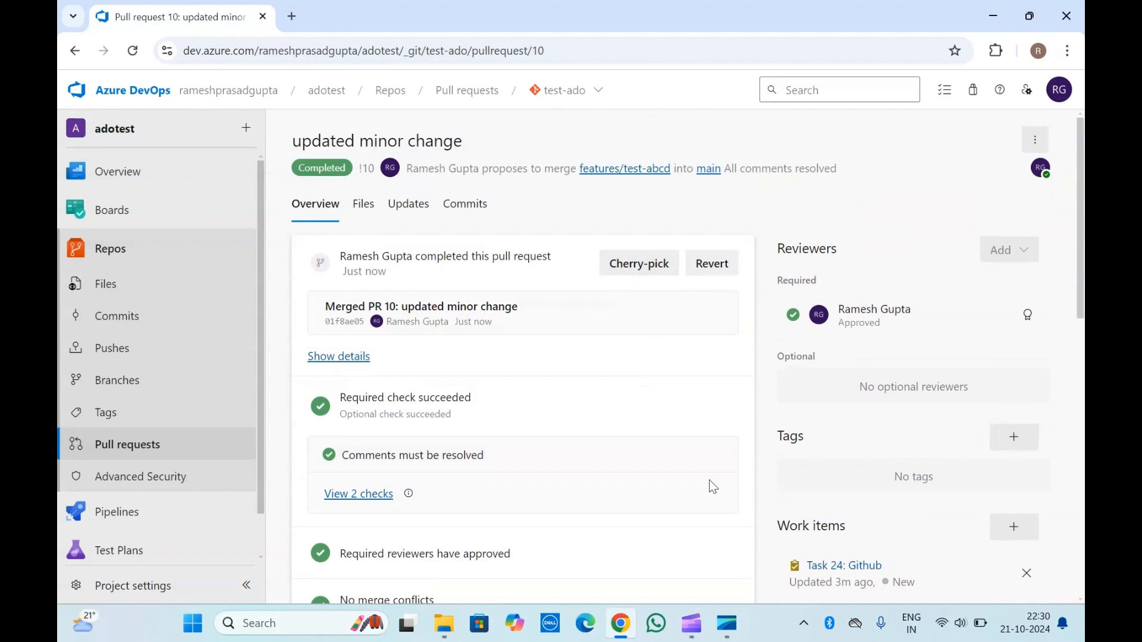
{"action": "scroll", "coordinate": [713, 487], "scroll_direction": "down", "scroll_amount": 10}
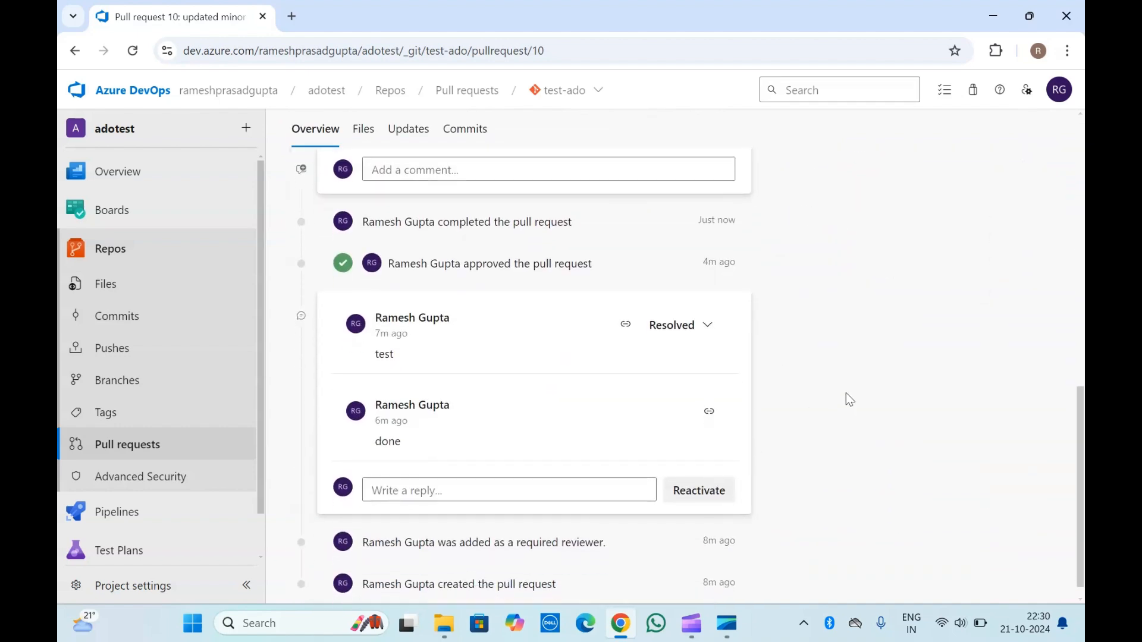
{"action": "scroll", "coordinate": [849, 399], "scroll_direction": "up", "scroll_amount": 10}
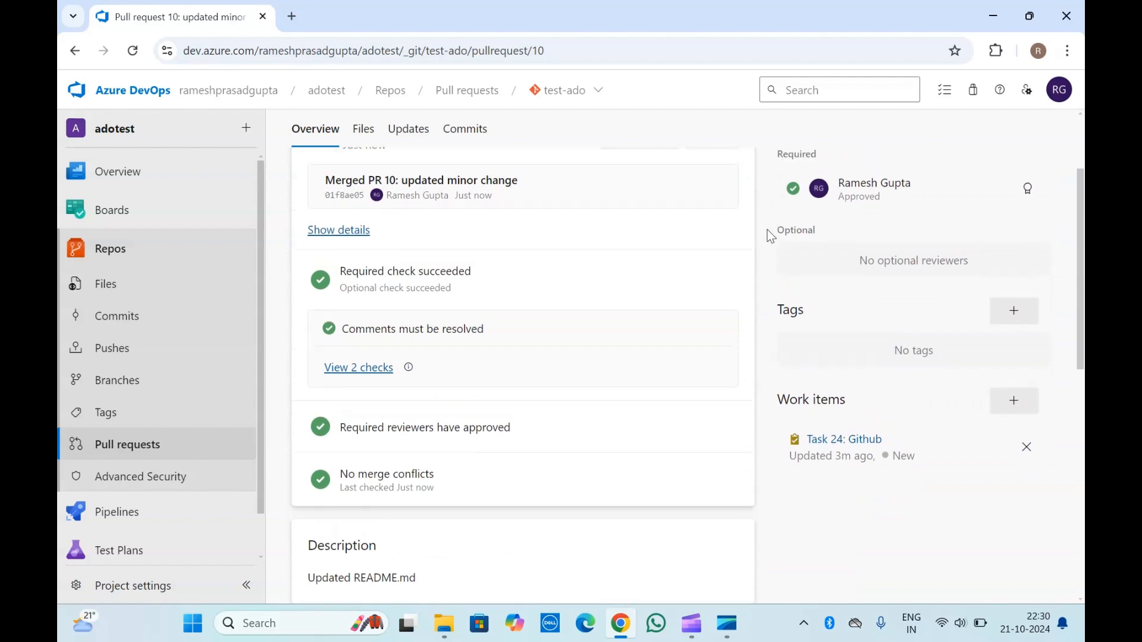
{"action": "scroll", "coordinate": [770, 235], "scroll_direction": "up", "scroll_amount": 2}
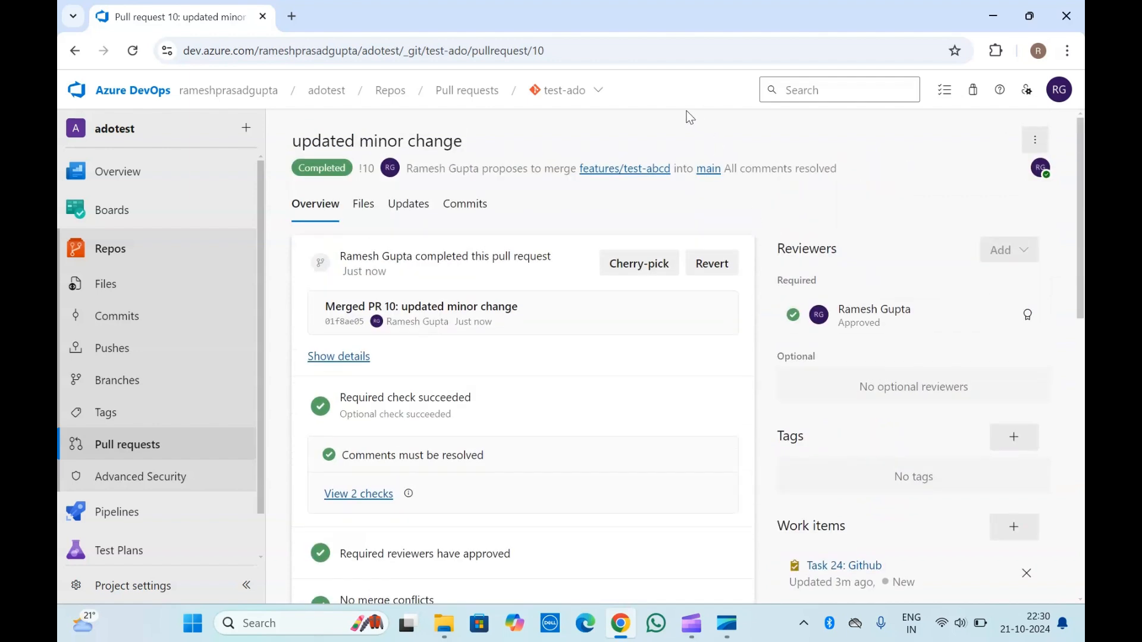